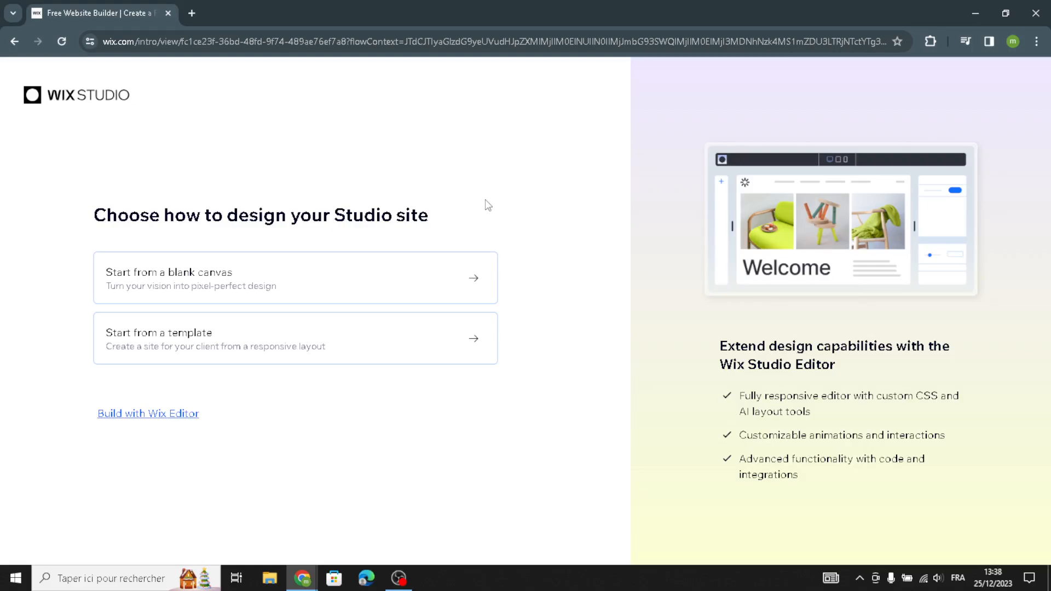
Start building with Wix Editor without AI and set the website type to Home Improvement Store.
left_click(156, 419)
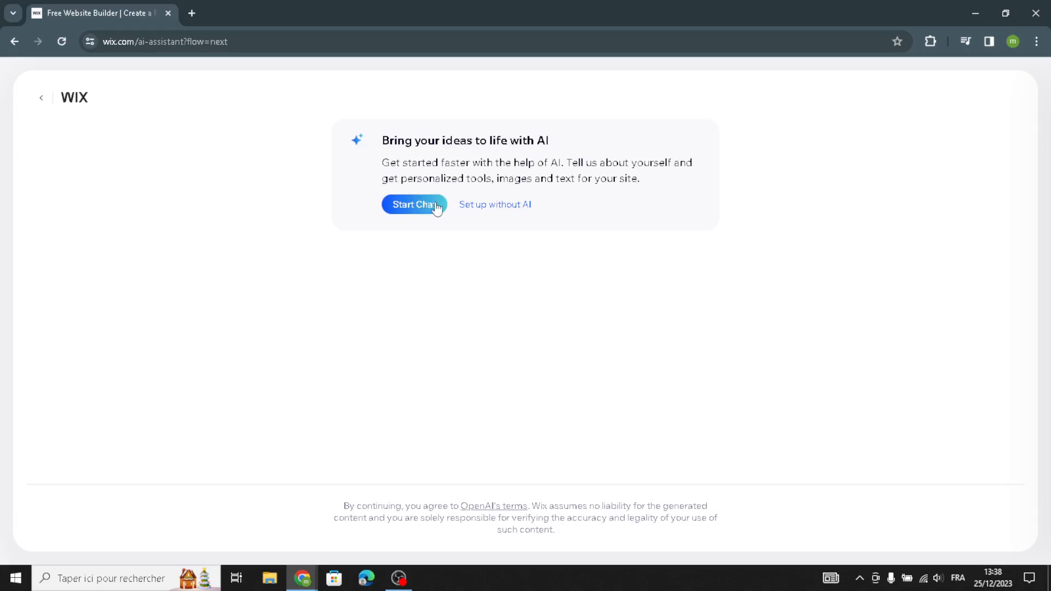
left_click(480, 211)
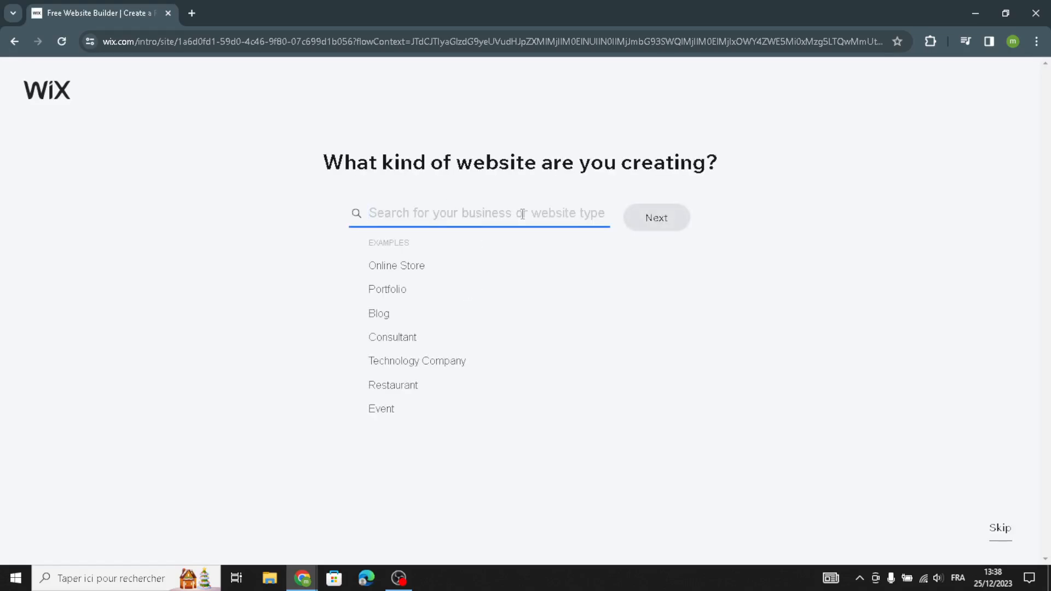
type("home ")
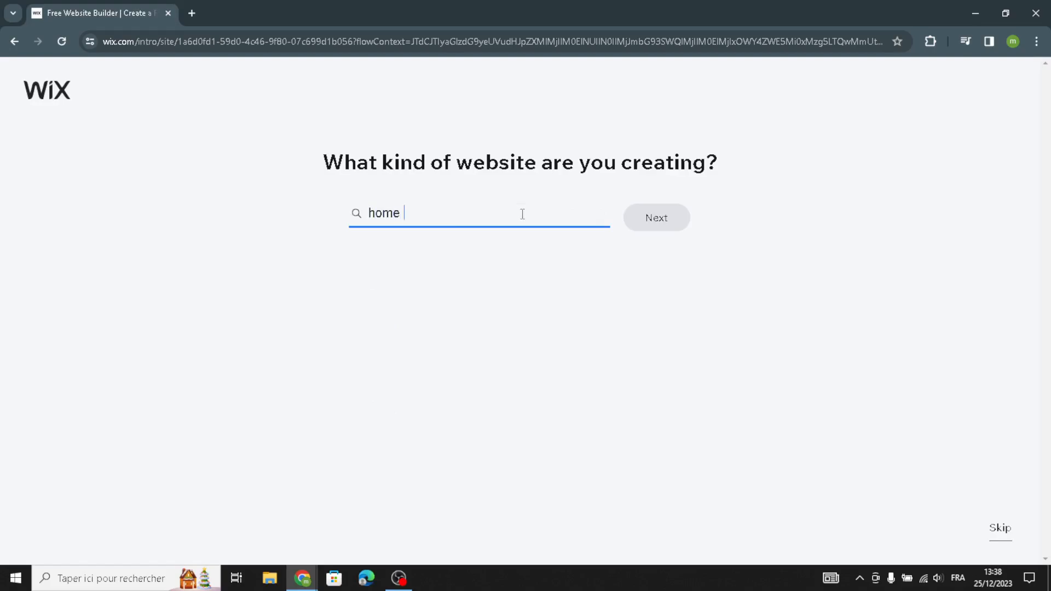
type("appliances")
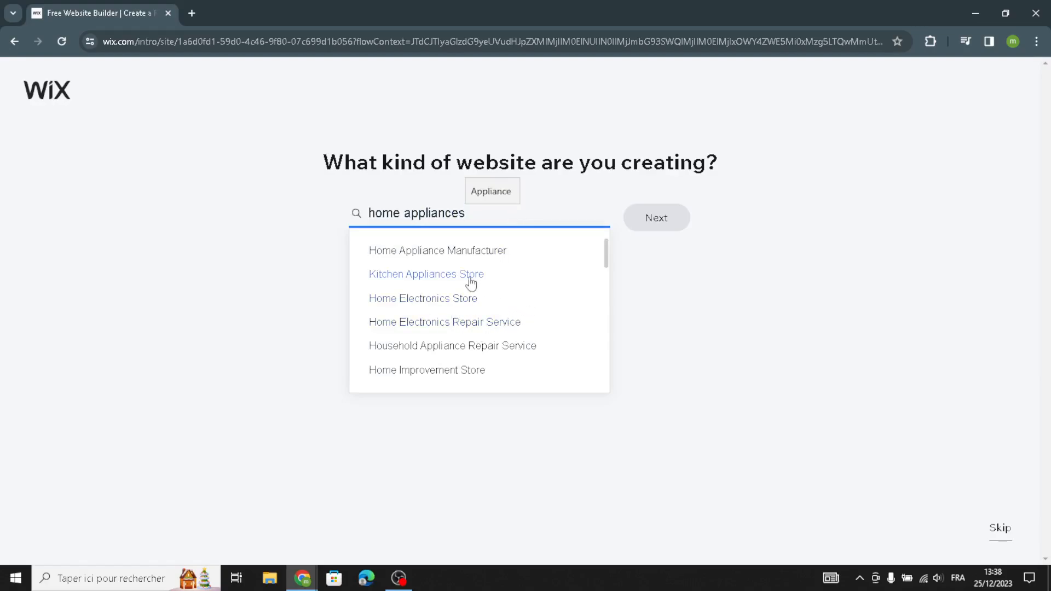
left_click(441, 370)
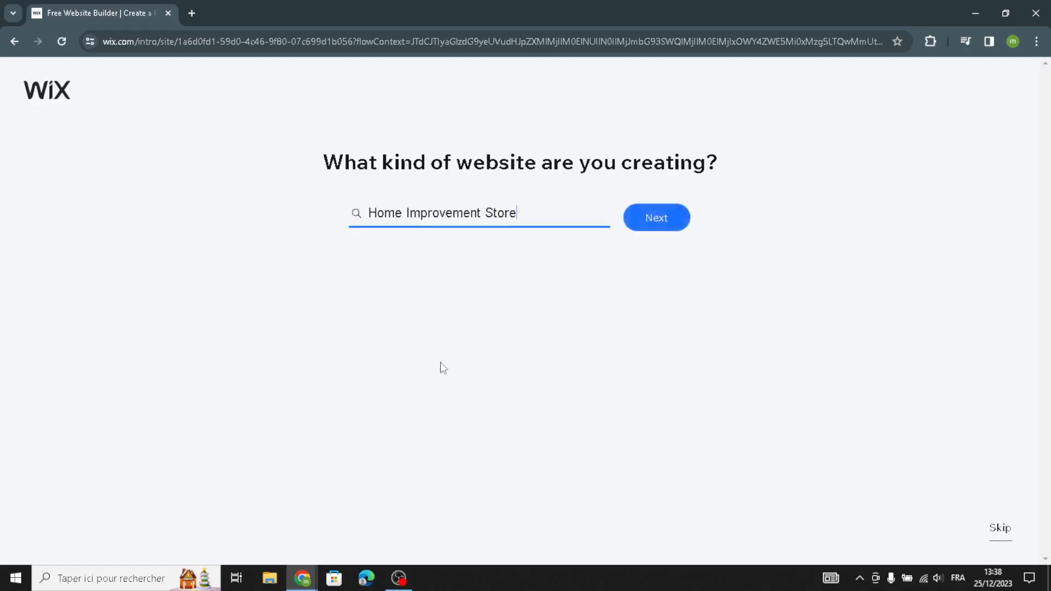
left_click(650, 220)
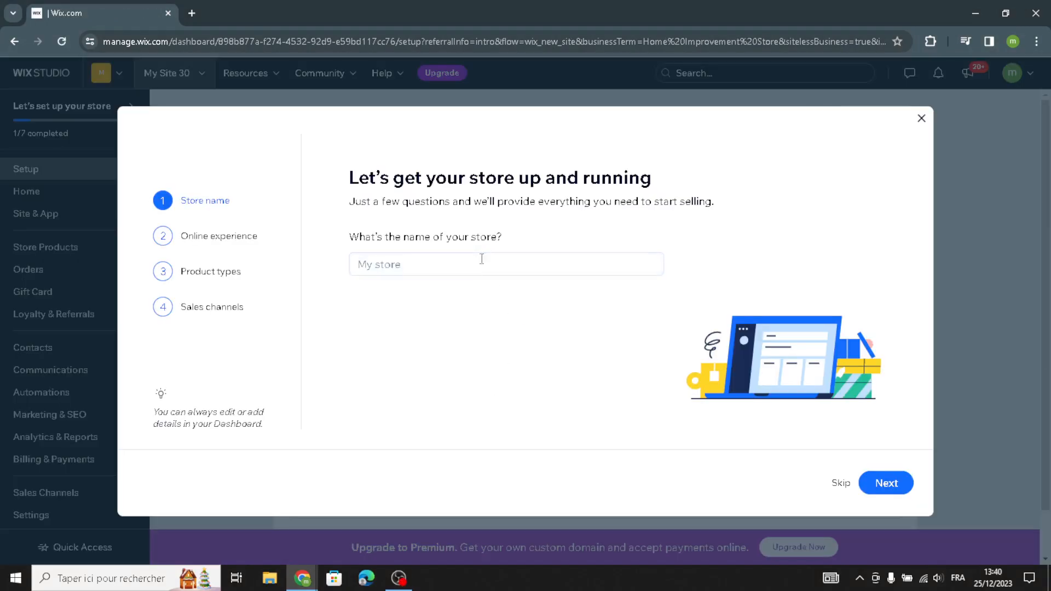
Name the store HomeTech Hub and leave the question about an existing online store unanswered.
left_click(481, 265)
type("HomeTech Hub")
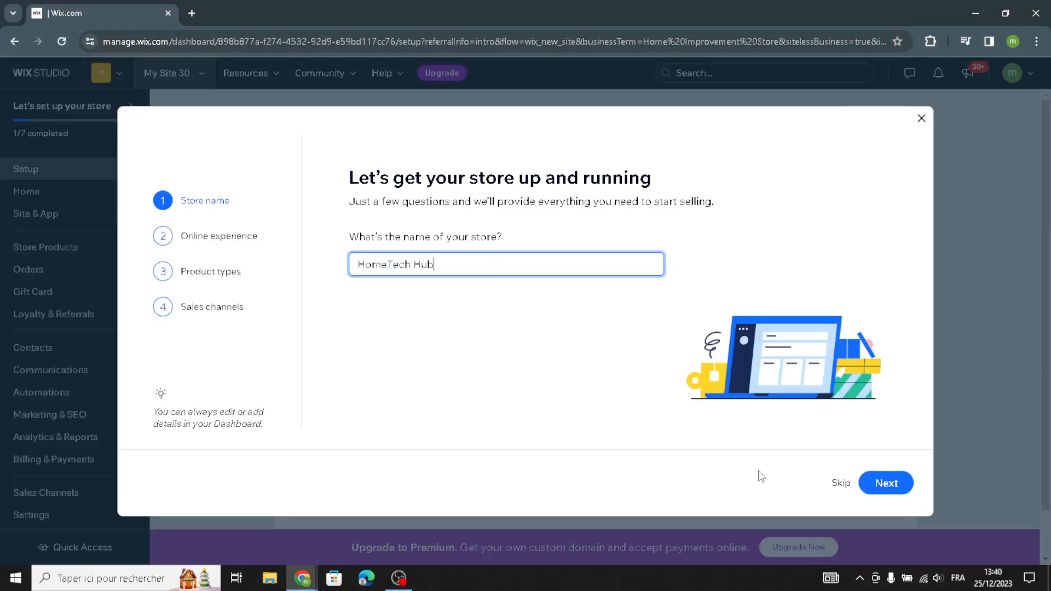
left_click(864, 478)
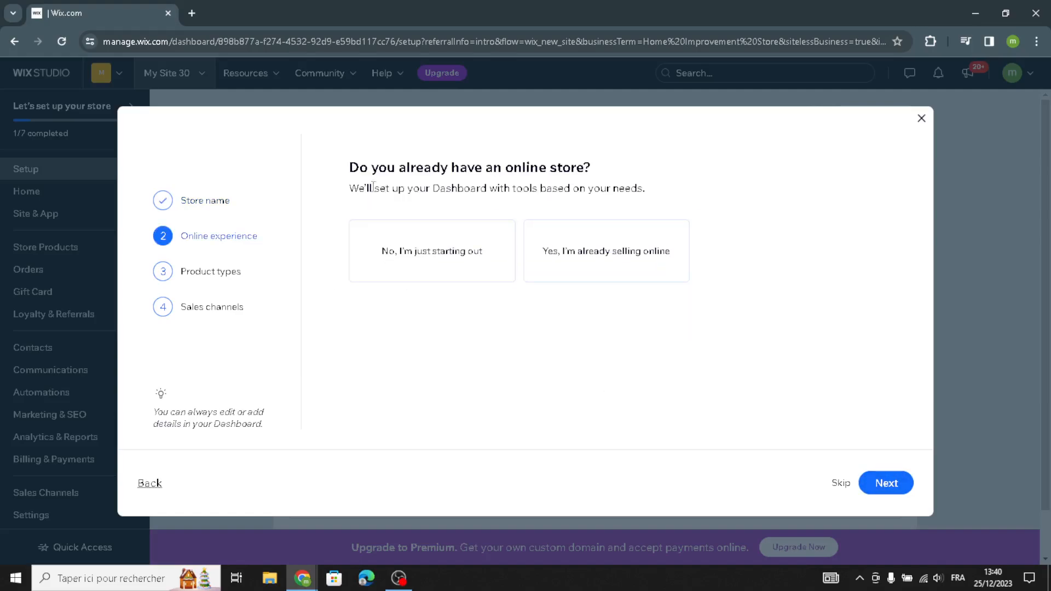
left_click(882, 483)
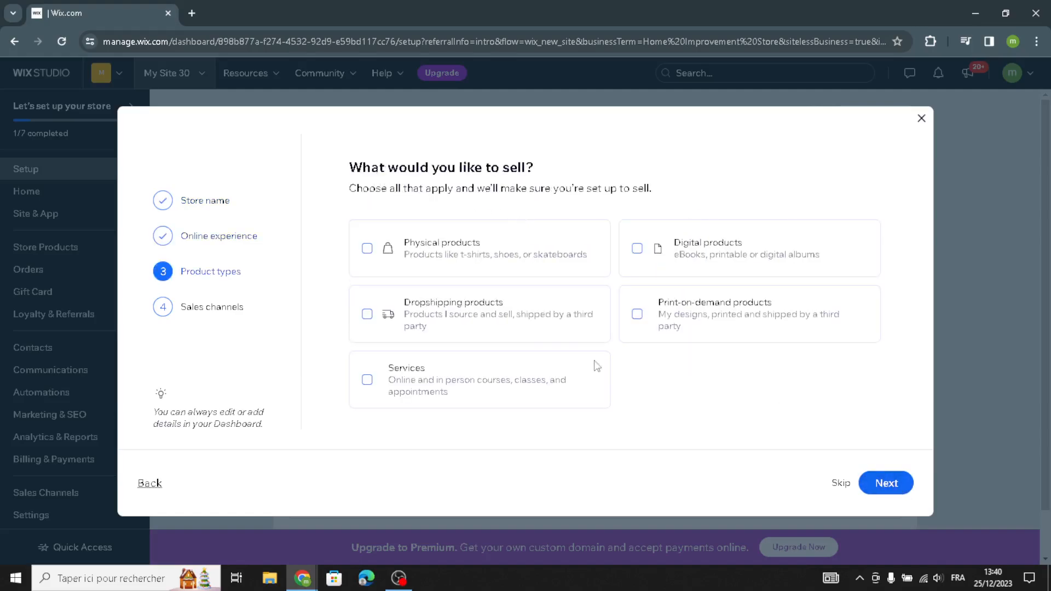
Choose physical products to sell and add My mobile app and Marketplaces & social media as sales channels.
left_click(415, 240)
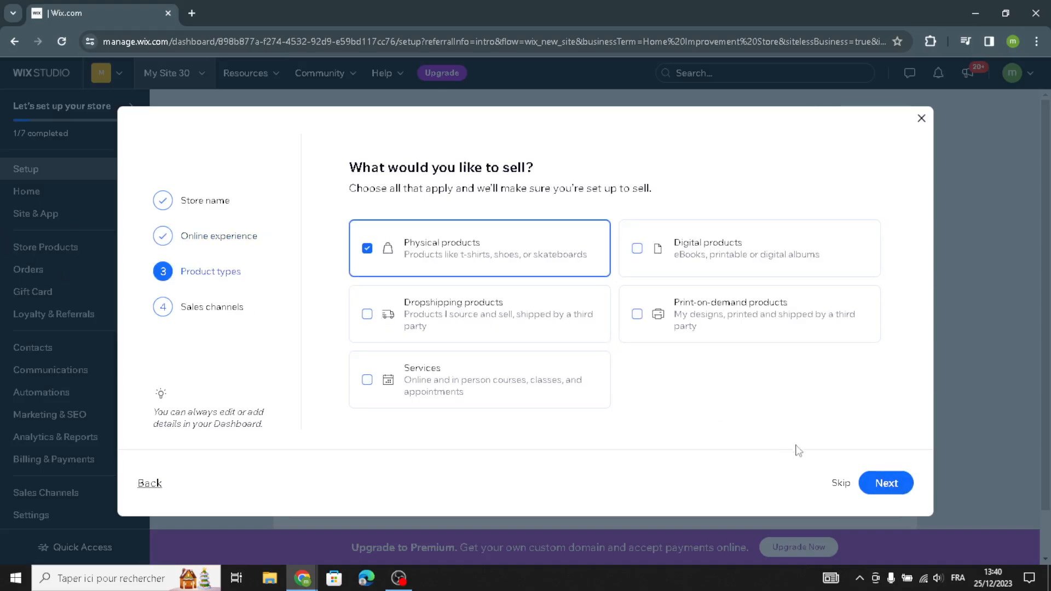
left_click(873, 484)
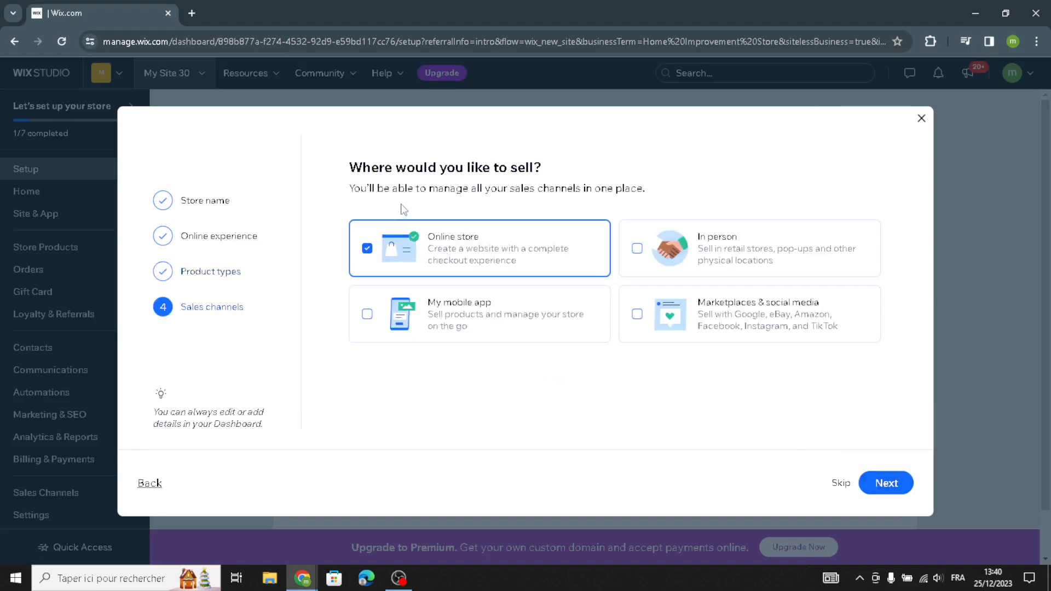
left_click(480, 317)
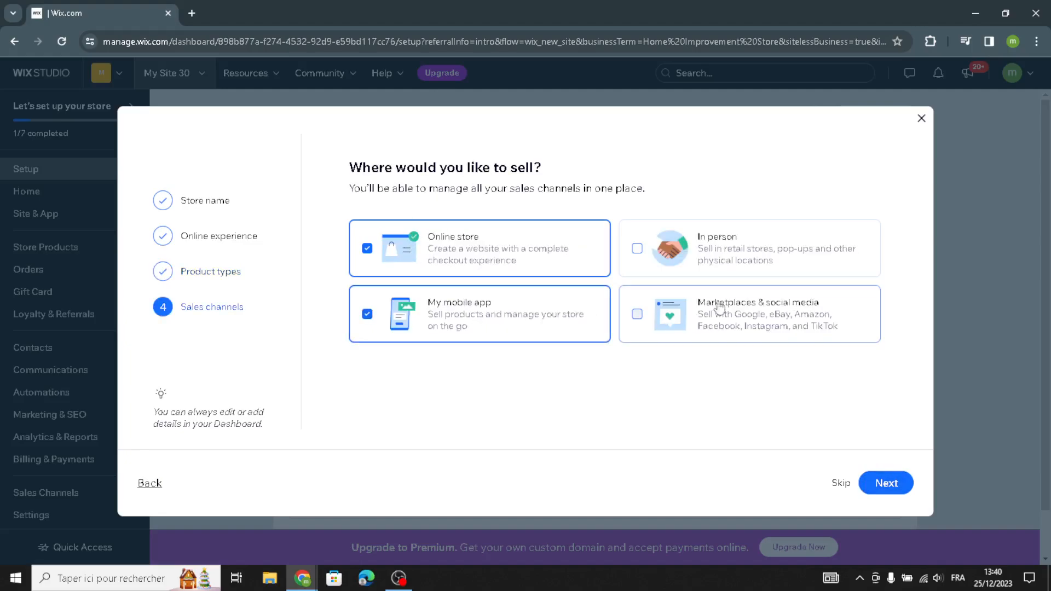
left_click(783, 323)
left_click(886, 481)
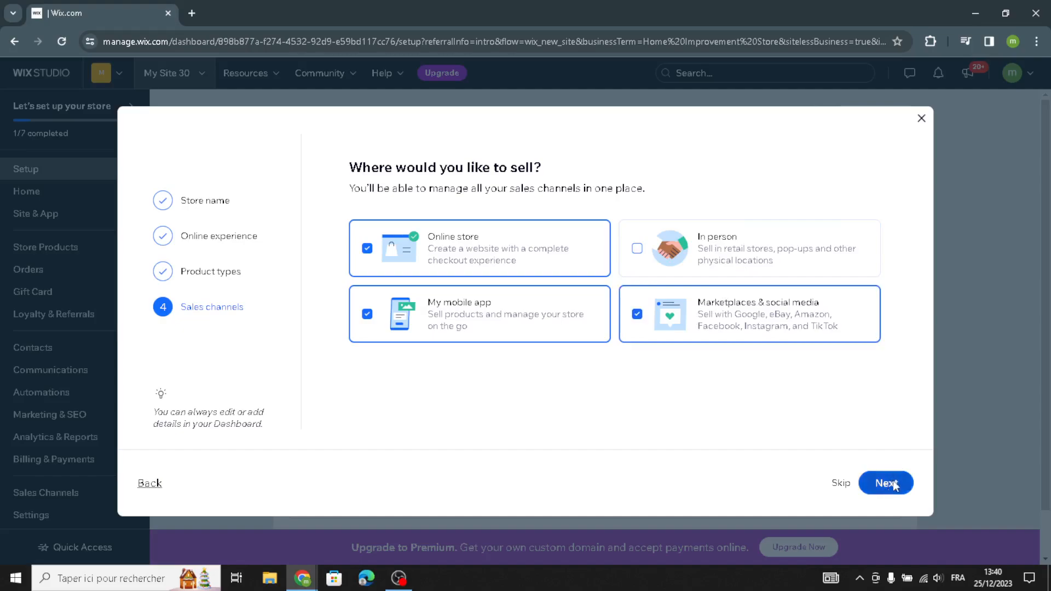
left_click(501, 323)
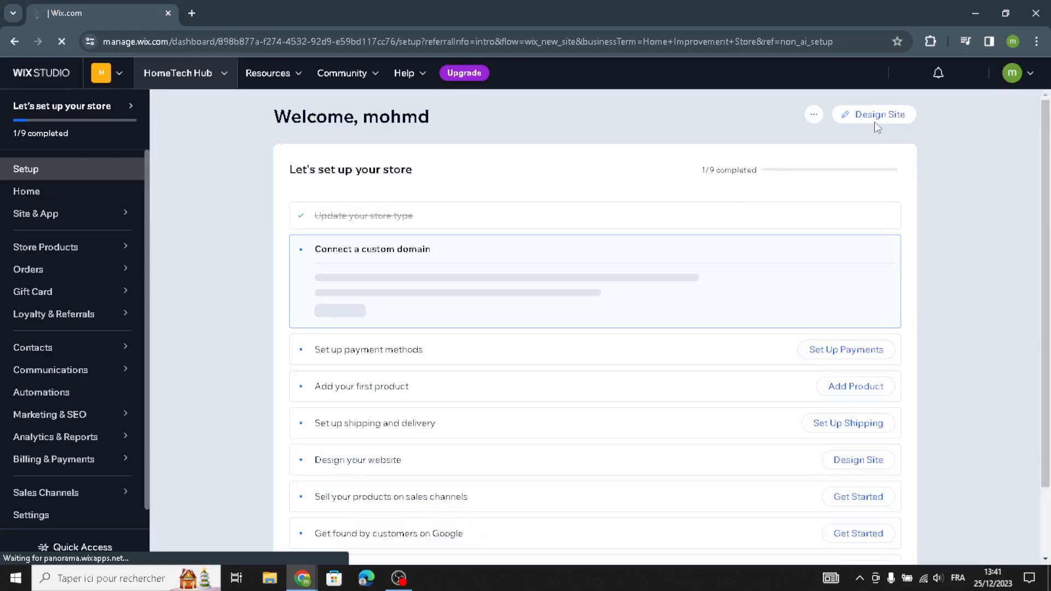
Start designing the site by letting Wix create it, and accept the business info without changes.
left_click(885, 115)
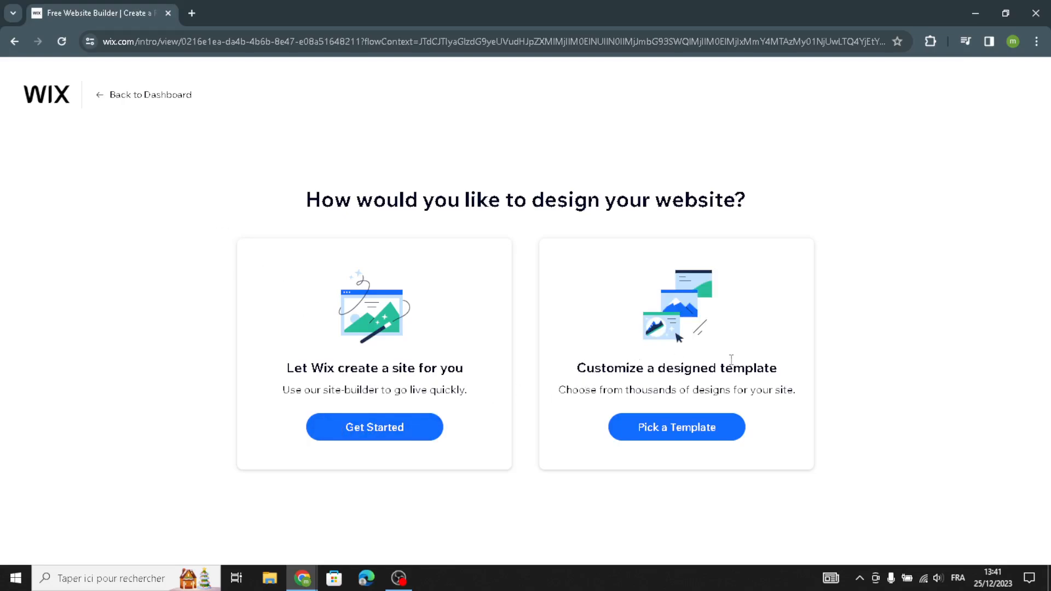
left_click(331, 431)
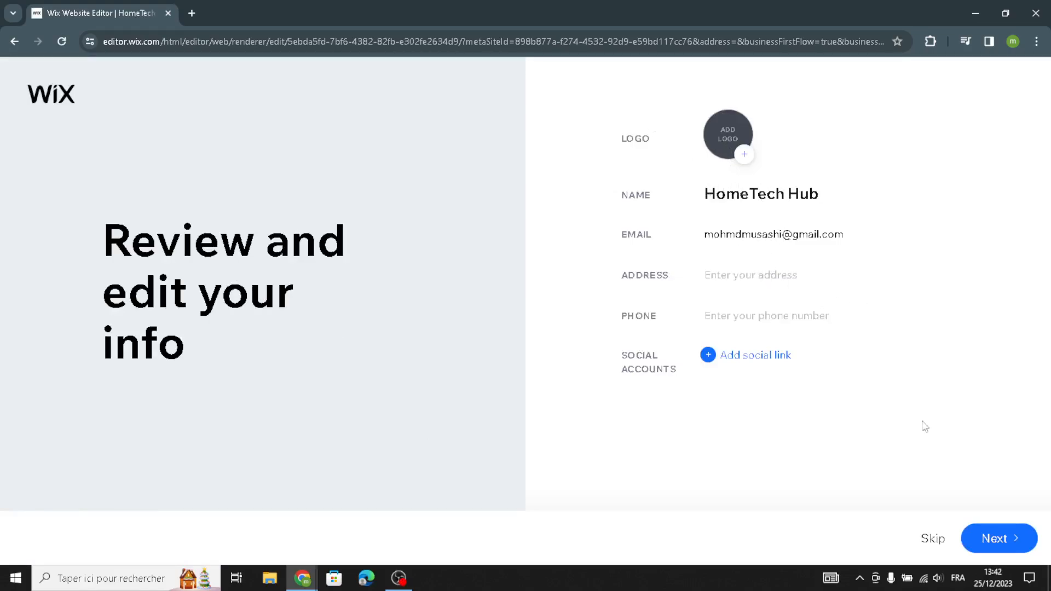
left_click(981, 543)
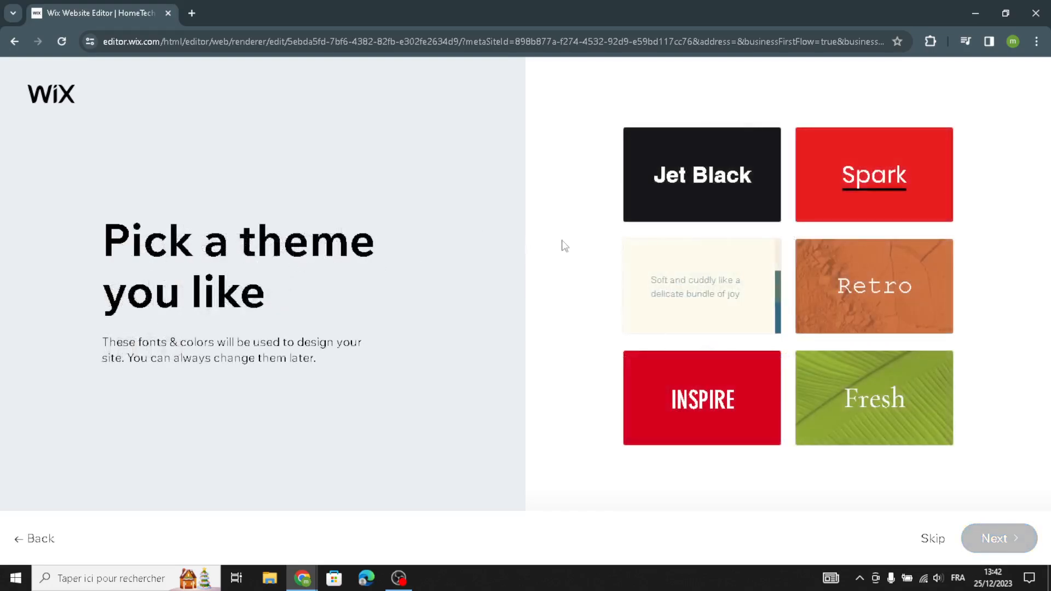
Pick the Precious theme for the site's fonts and colors.
left_click(706, 204)
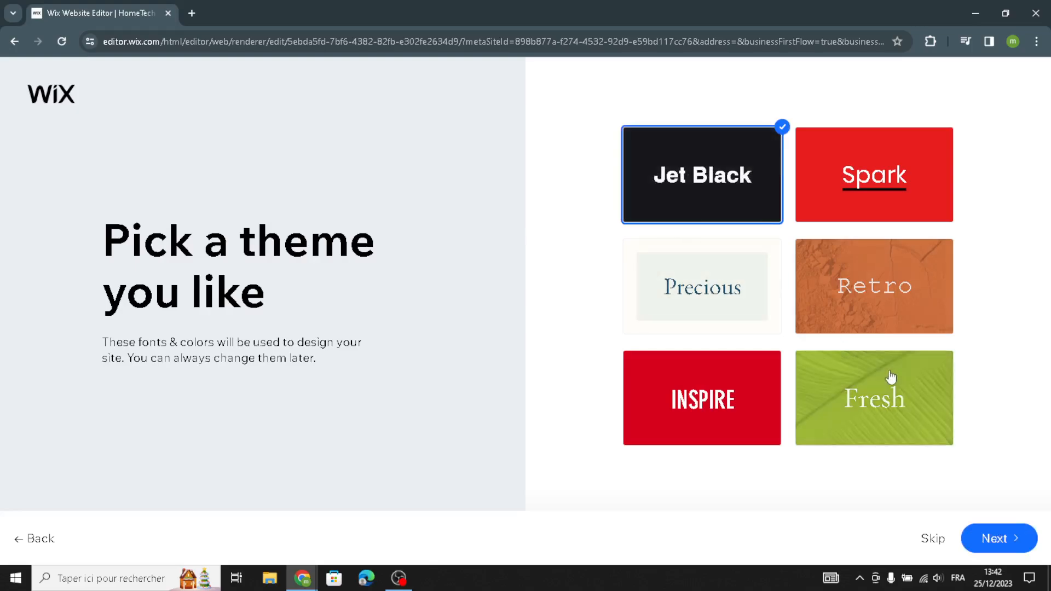
left_click(888, 389)
left_click(724, 295)
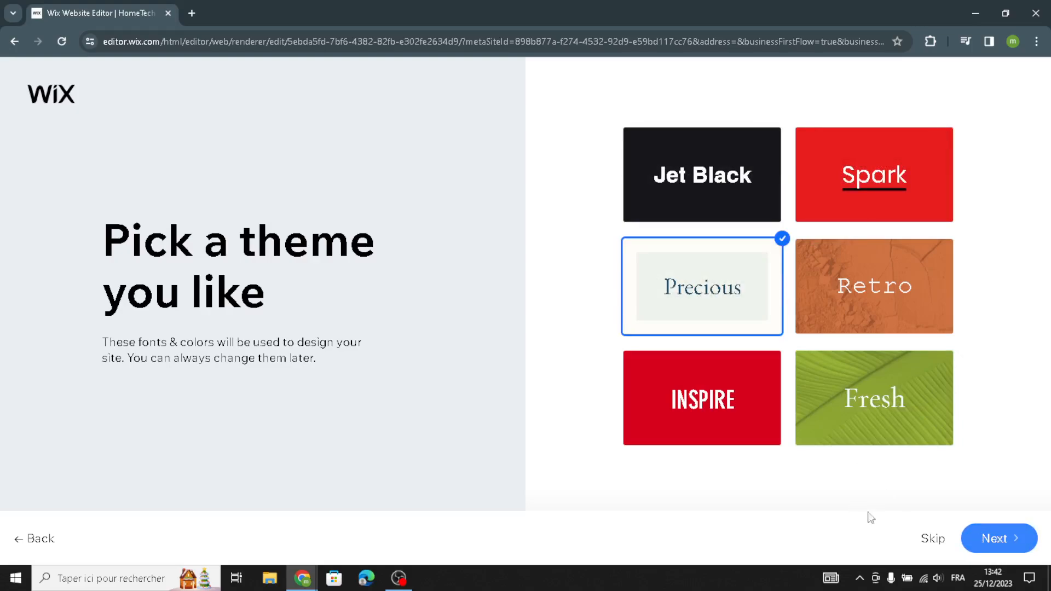
left_click(973, 530)
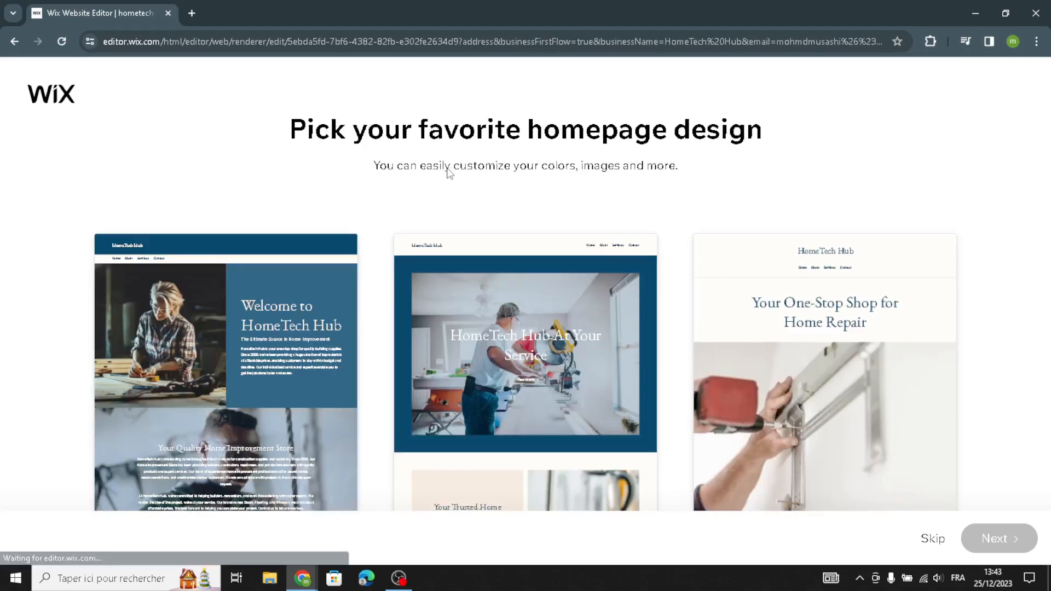
Compare the proposed homepage designs and choose the one headed "Your One-Stop Shop for Home Repair".
mouse_move(314, 387)
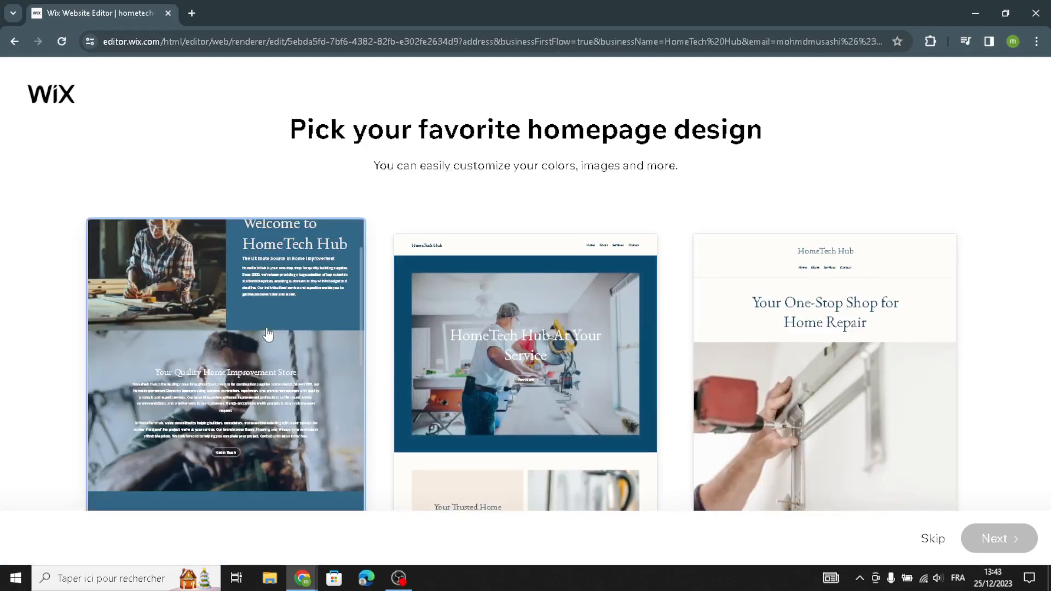
mouse_move(457, 416)
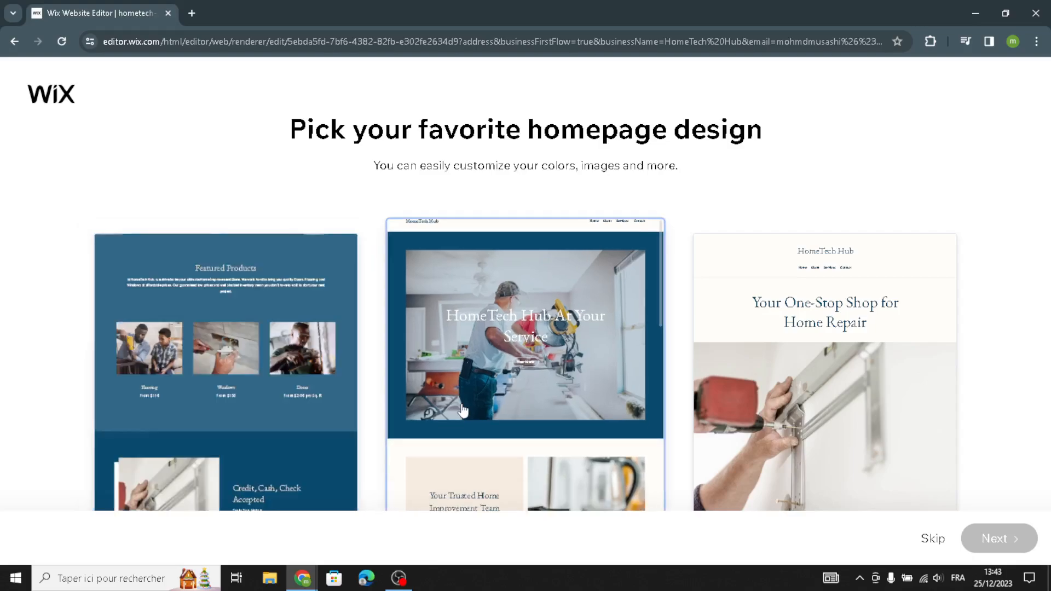
mouse_move(791, 465)
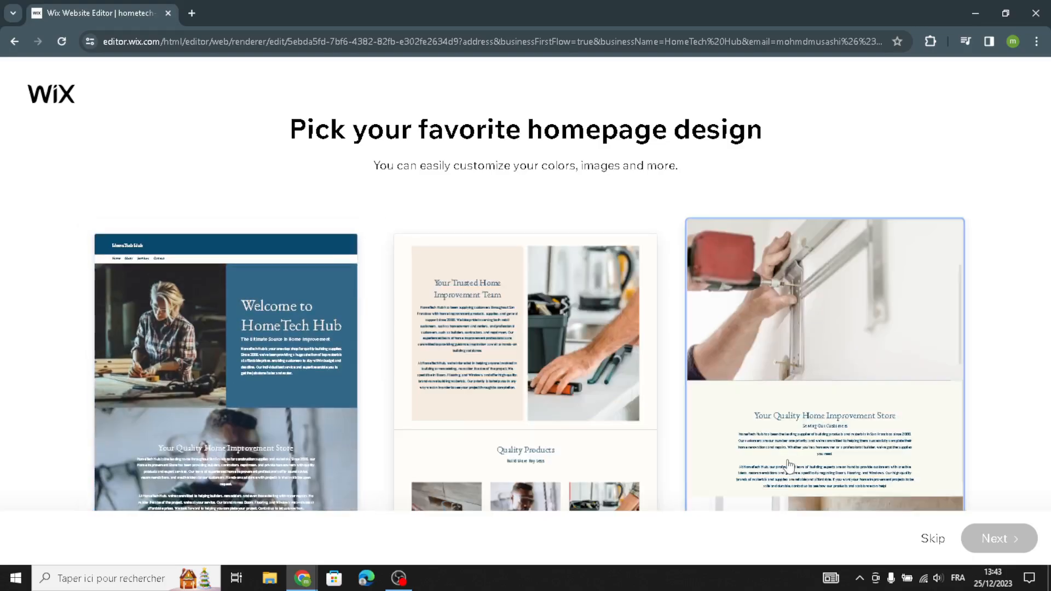
scroll(462, 369, "down", 10)
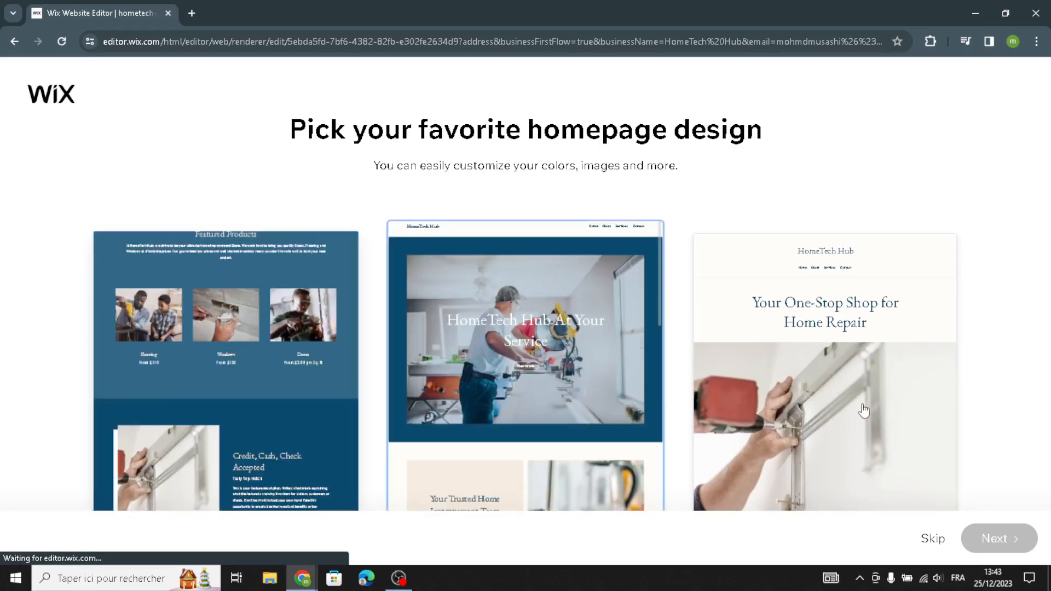
mouse_move(858, 376)
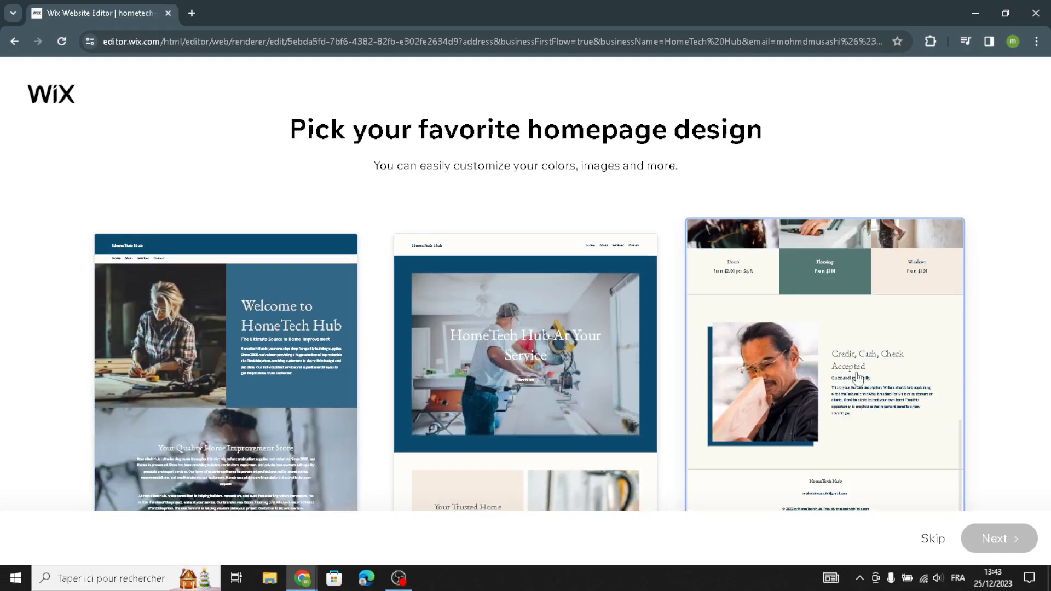
left_click(850, 360)
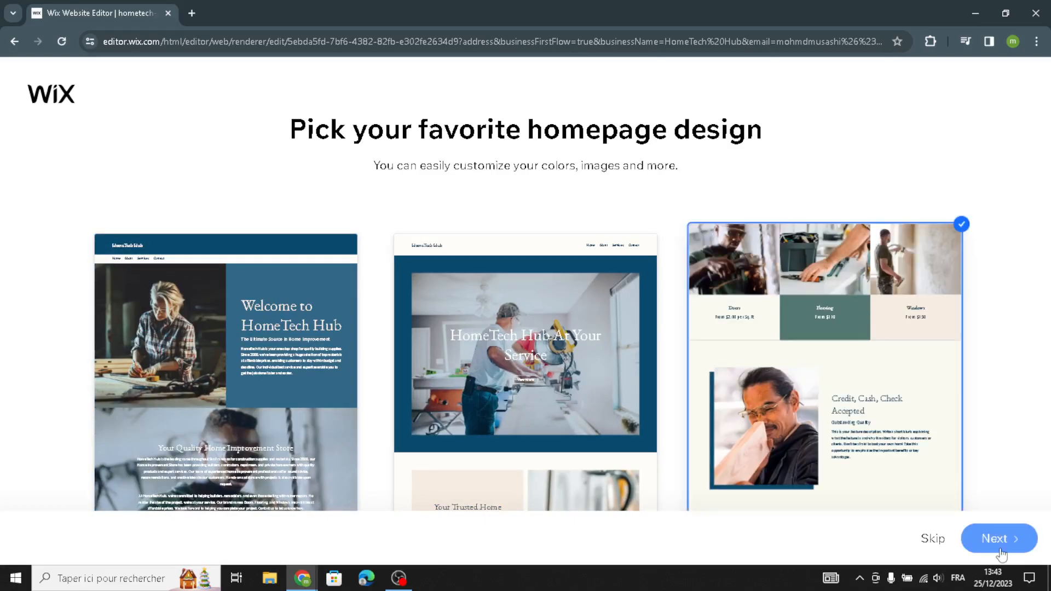
left_click(1000, 553)
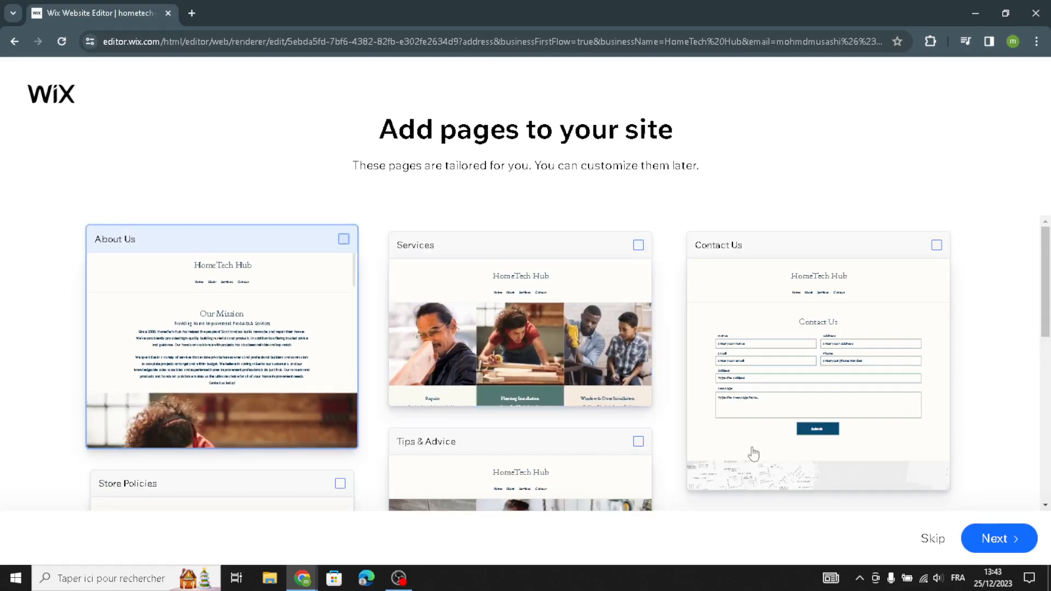
Review the suggested pages, continue without adding any, and open the new site in the editor.
scroll(1013, 327, "down", 8)
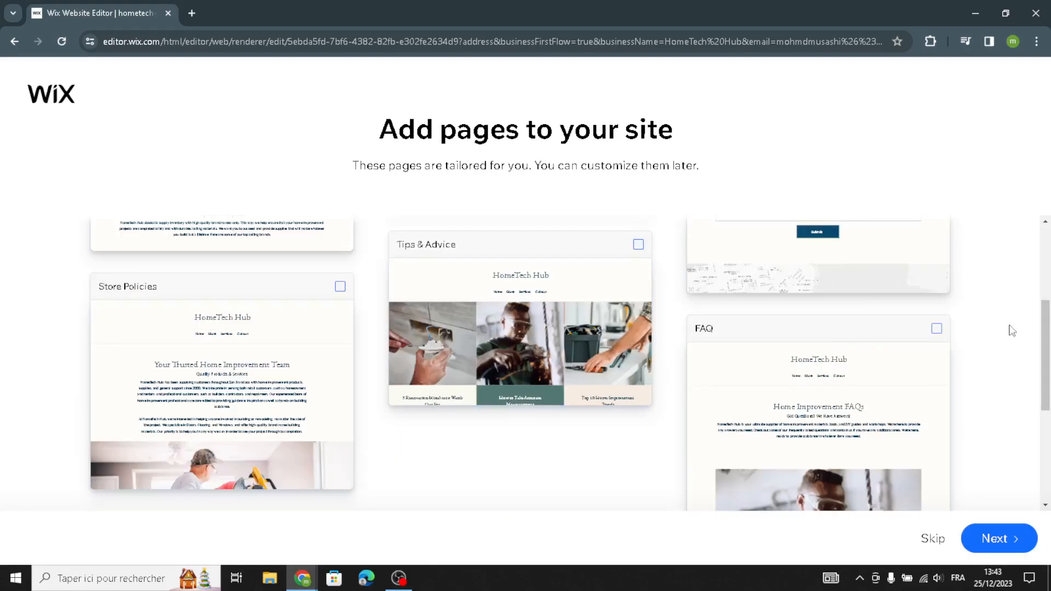
scroll(1021, 471, "up", 3)
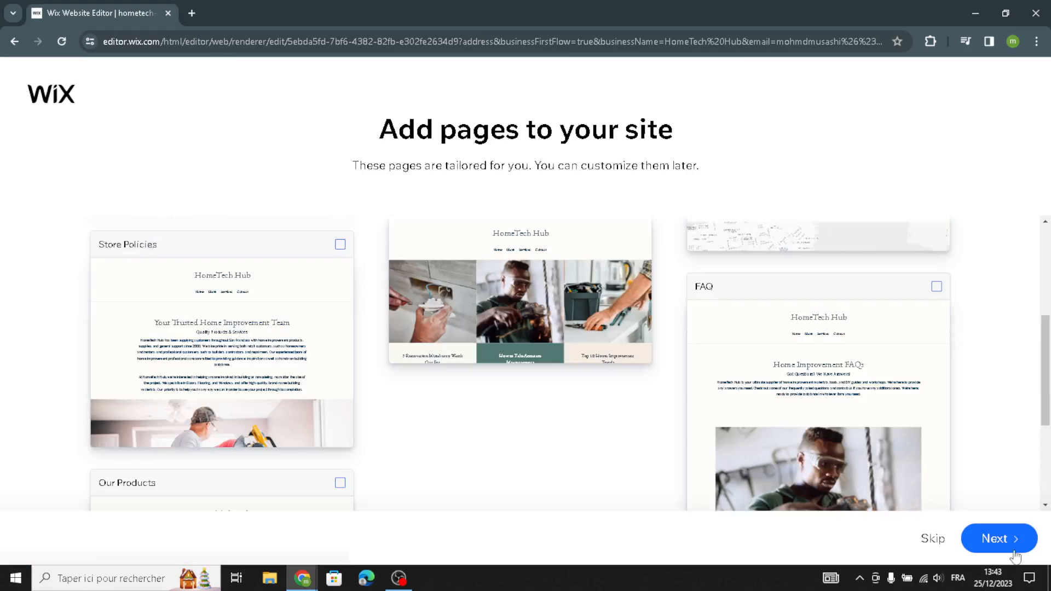
left_click(984, 541)
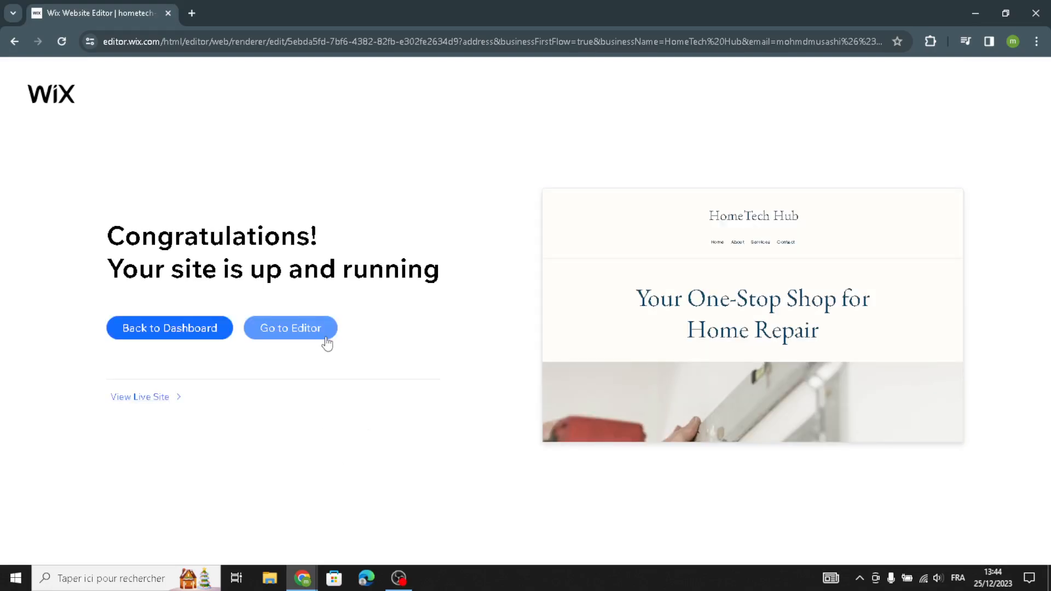
left_click(306, 332)
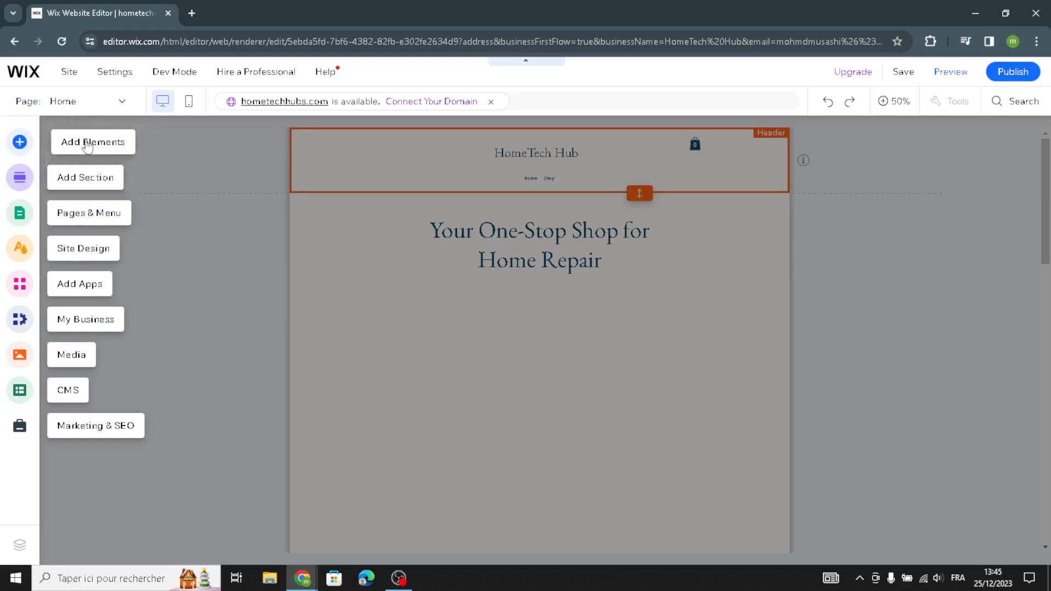
Browse the text elements that can be added to the page: titles, text masks and themed text.
left_click(110, 142)
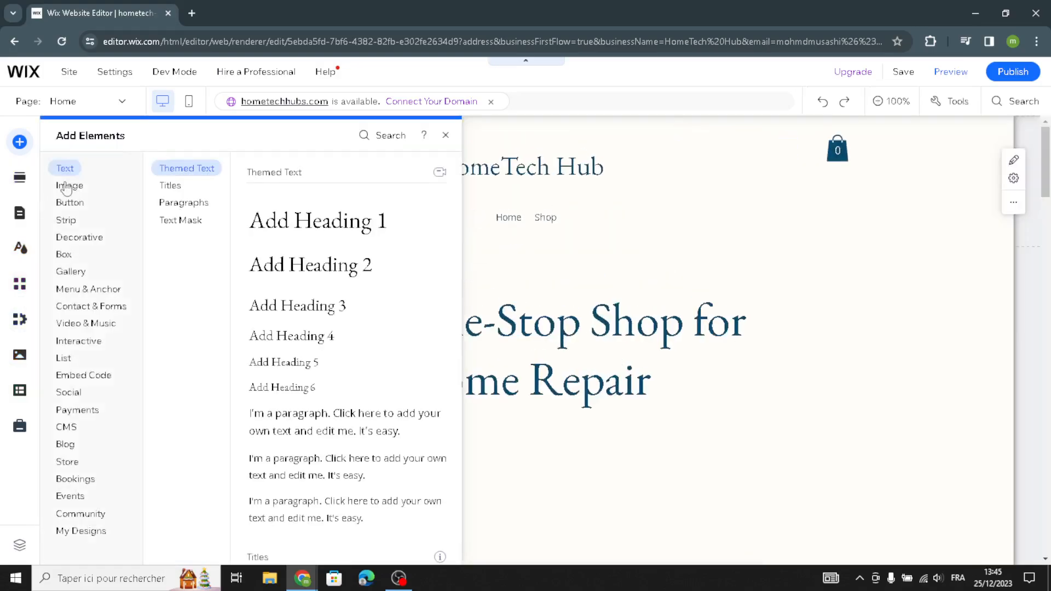
left_click(169, 185)
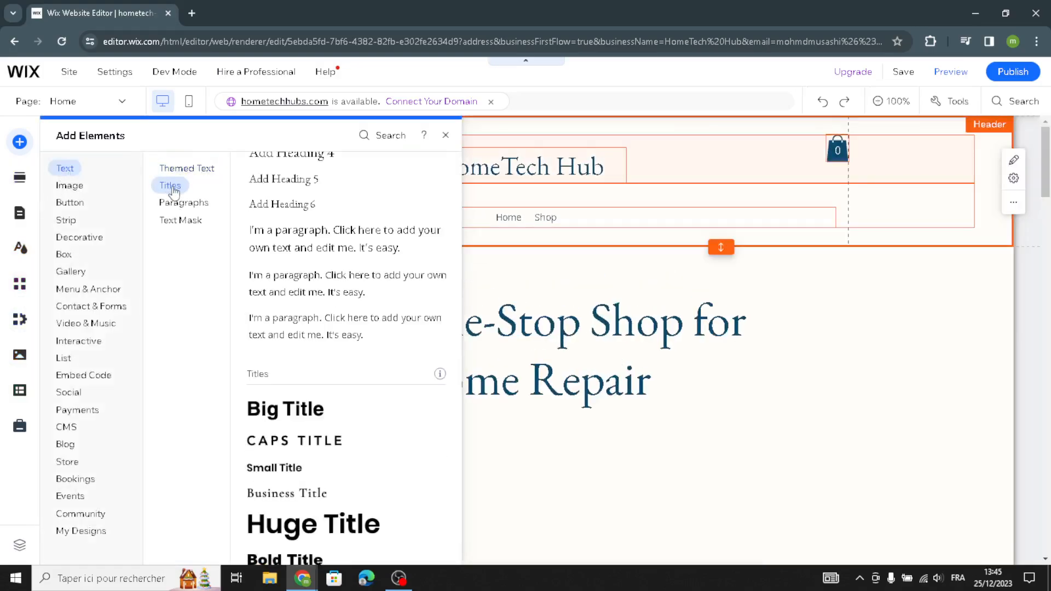
left_click(184, 225)
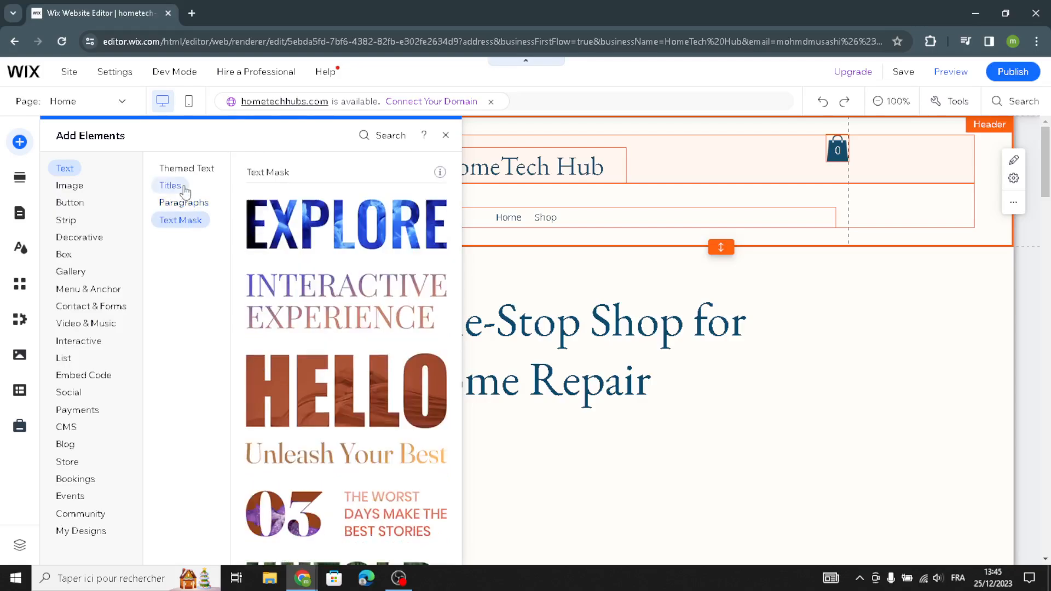
left_click(170, 185)
left_click(189, 168)
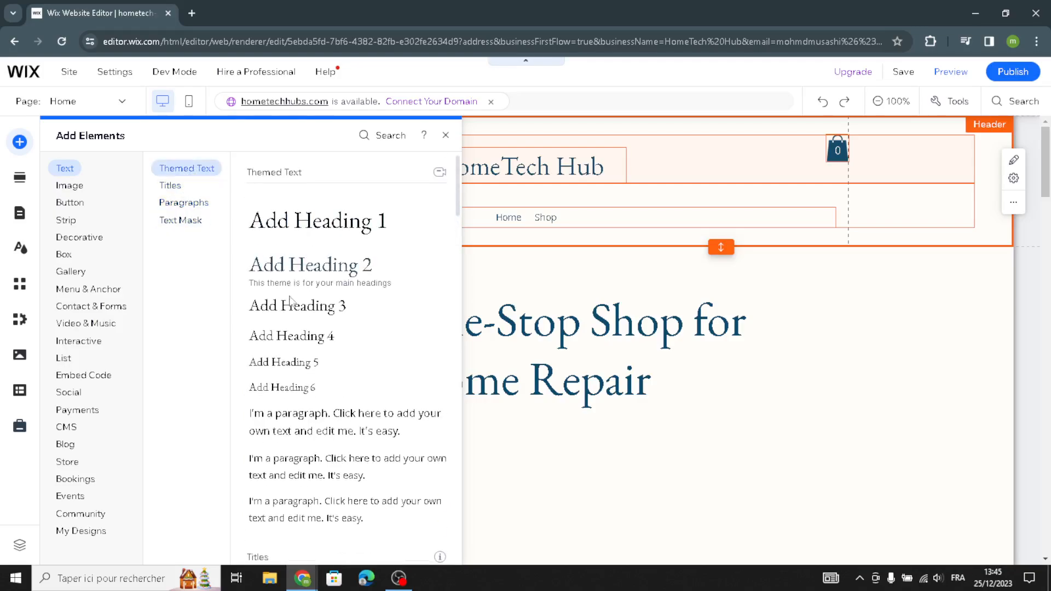
Browse the image sources and the themed, text and icon buttons that can be added to the page.
left_click(81, 186)
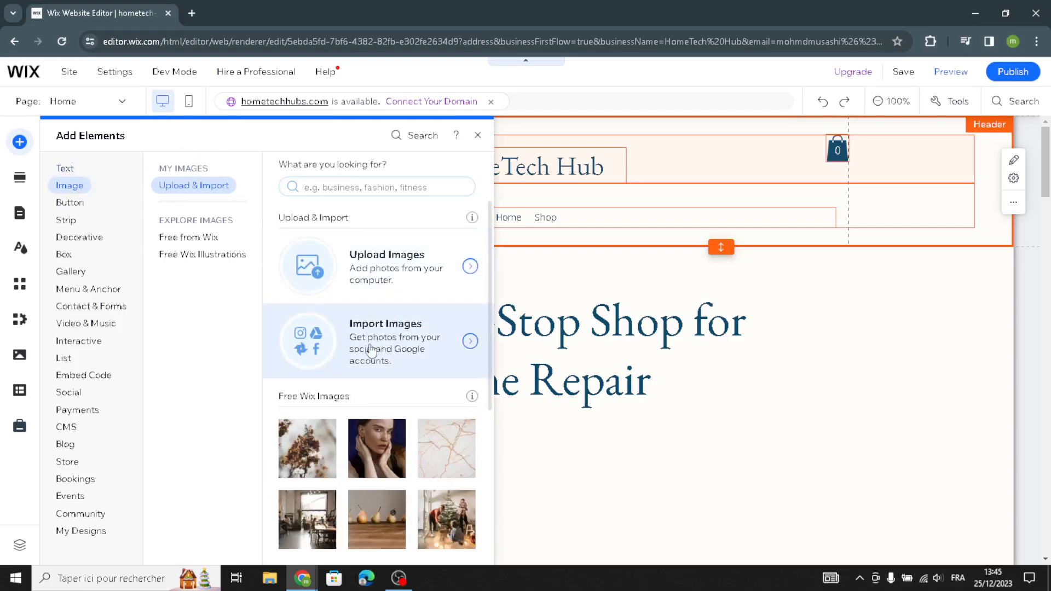
left_click(81, 206)
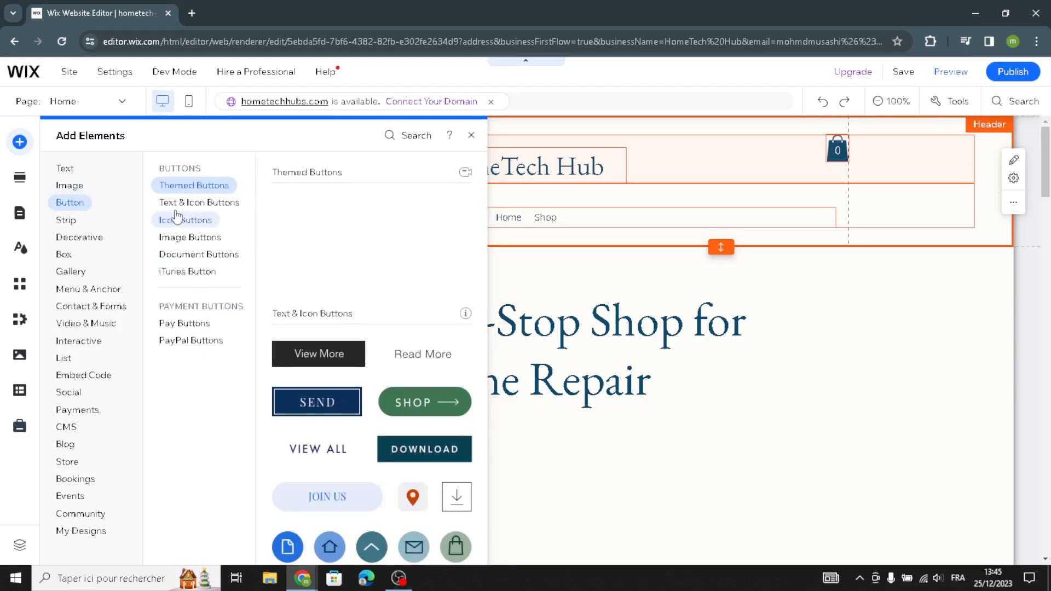
left_click(198, 204)
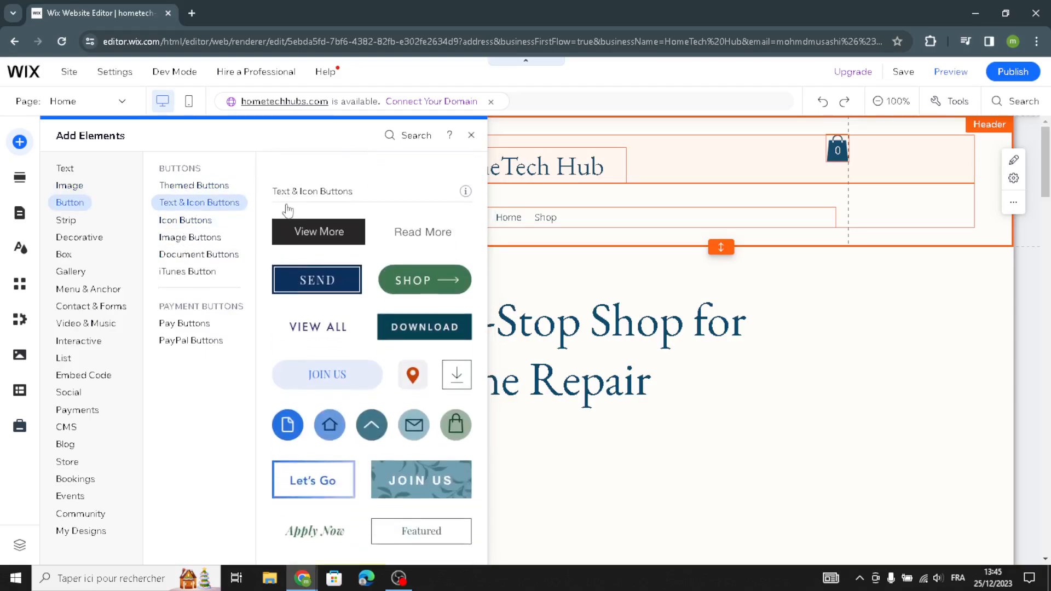
left_click(183, 220)
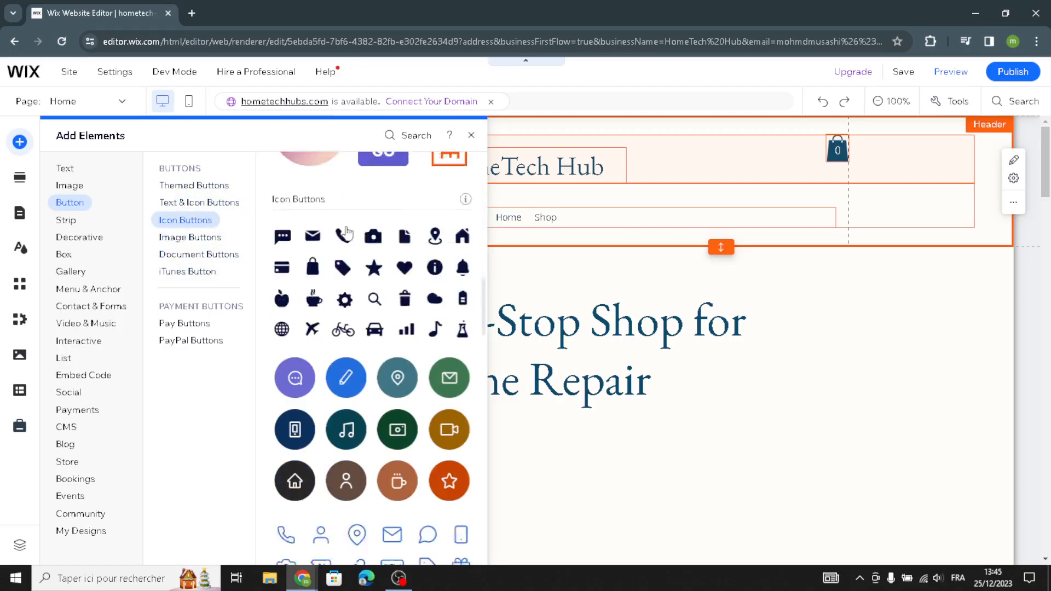
Browse the decorative elements available for the page: basic shapes, arrows, horizontal lines and vertical lines.
left_click(93, 246)
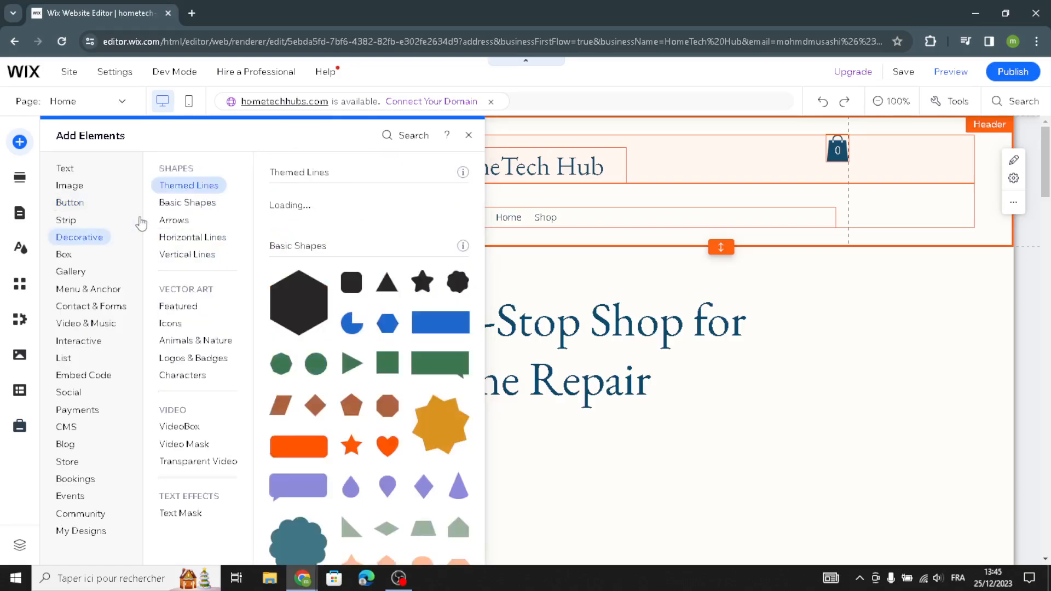
left_click(167, 203)
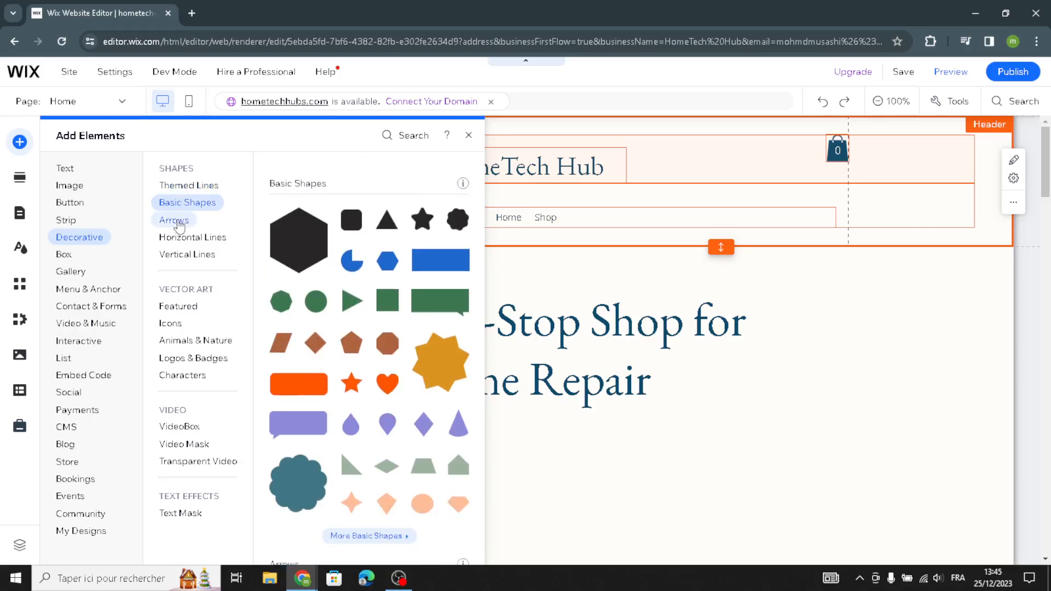
left_click(174, 220)
left_click(175, 239)
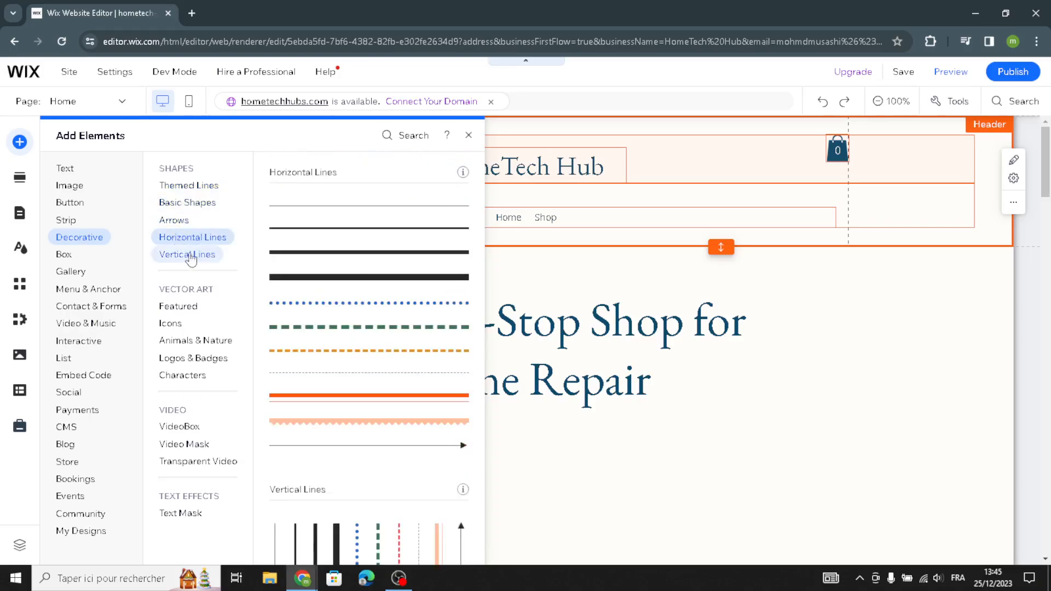
left_click(194, 256)
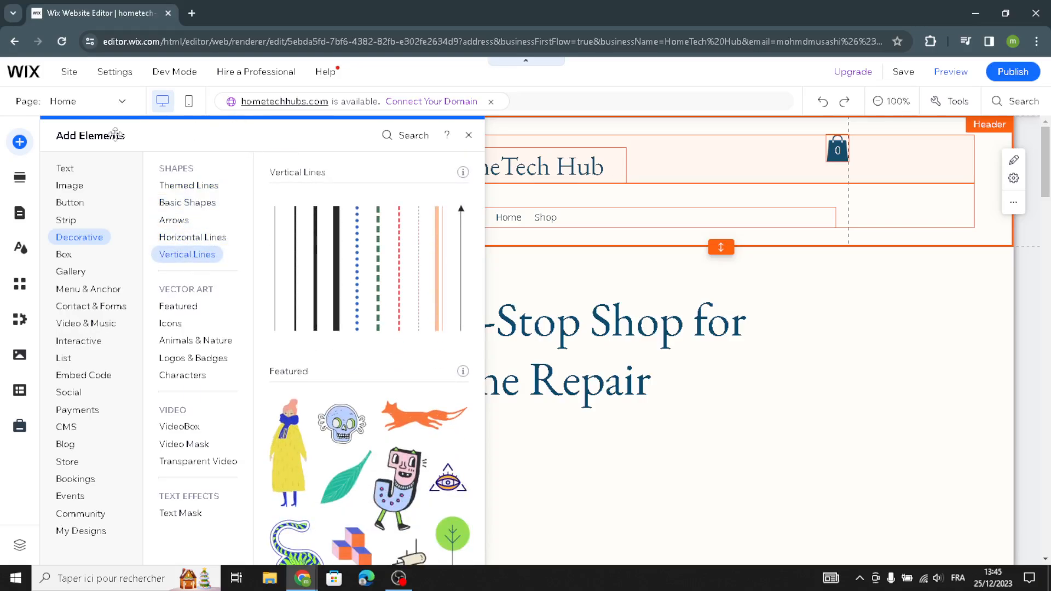
Look over the Welcome section templates and the site design options for theme, background and page transitions.
left_click(21, 179)
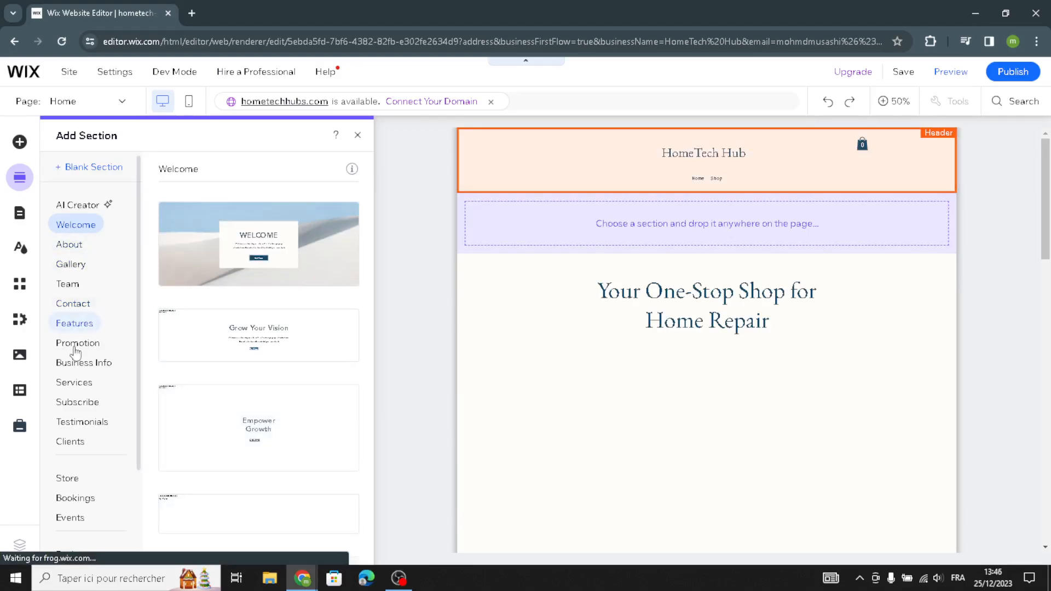
left_click(24, 250)
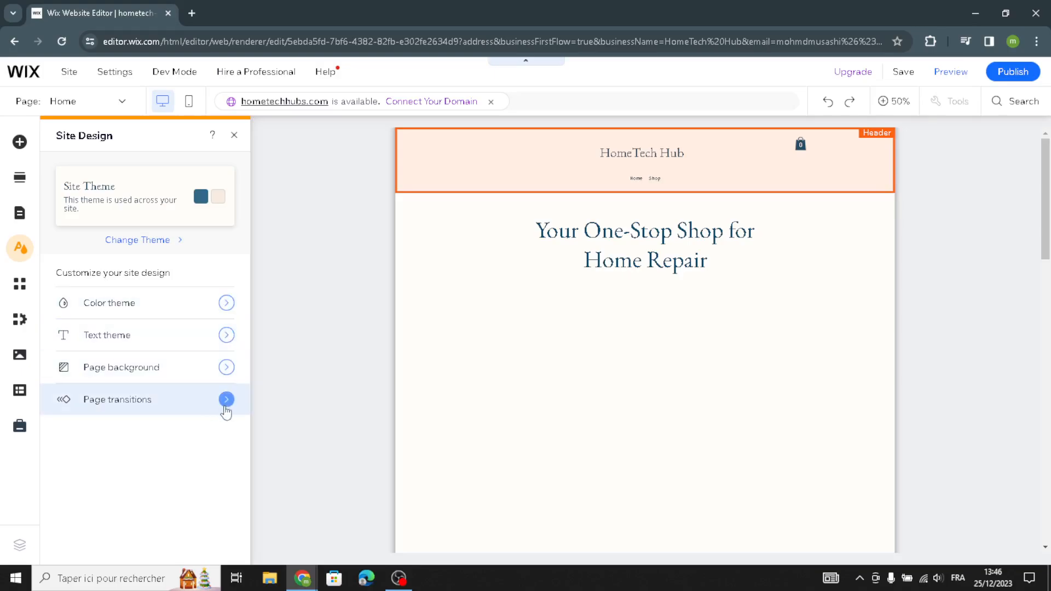
left_click(236, 144)
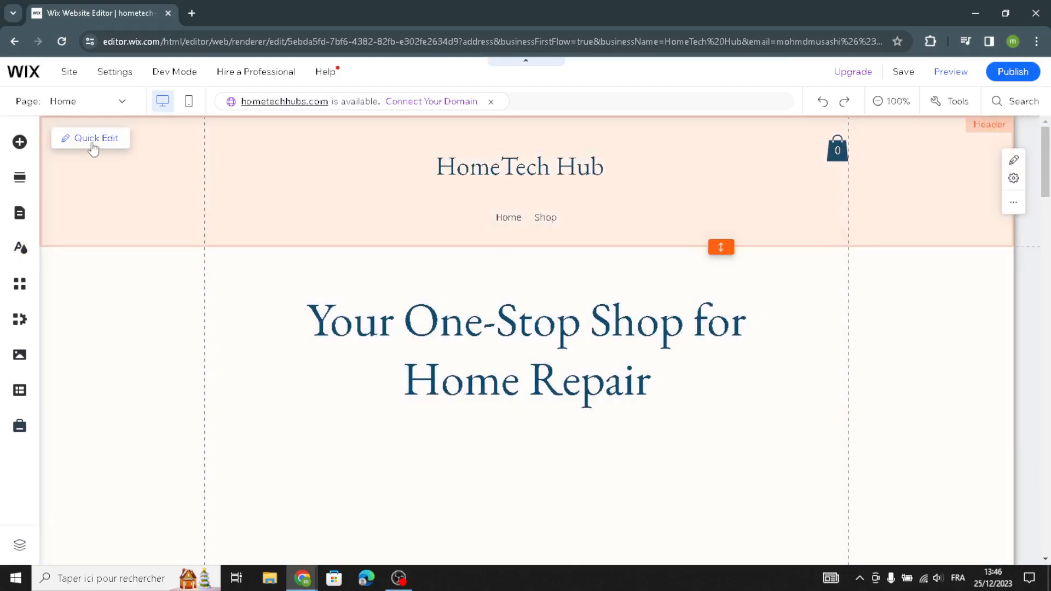
Review the Quick Edit content options for the header, Welcome and About sections, and leave Quick Edit.
left_click(95, 144)
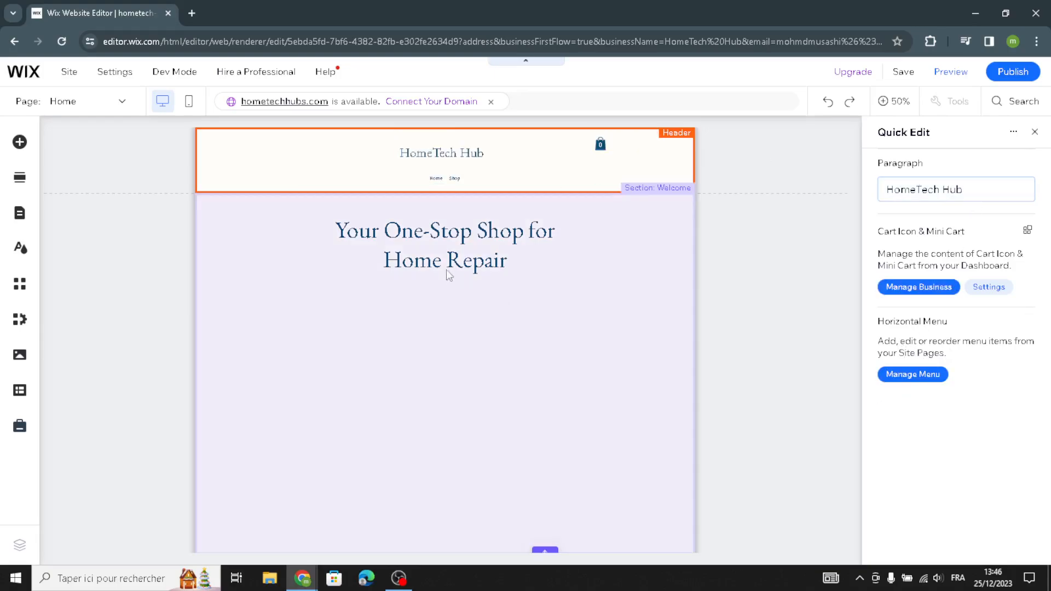
left_click(440, 272)
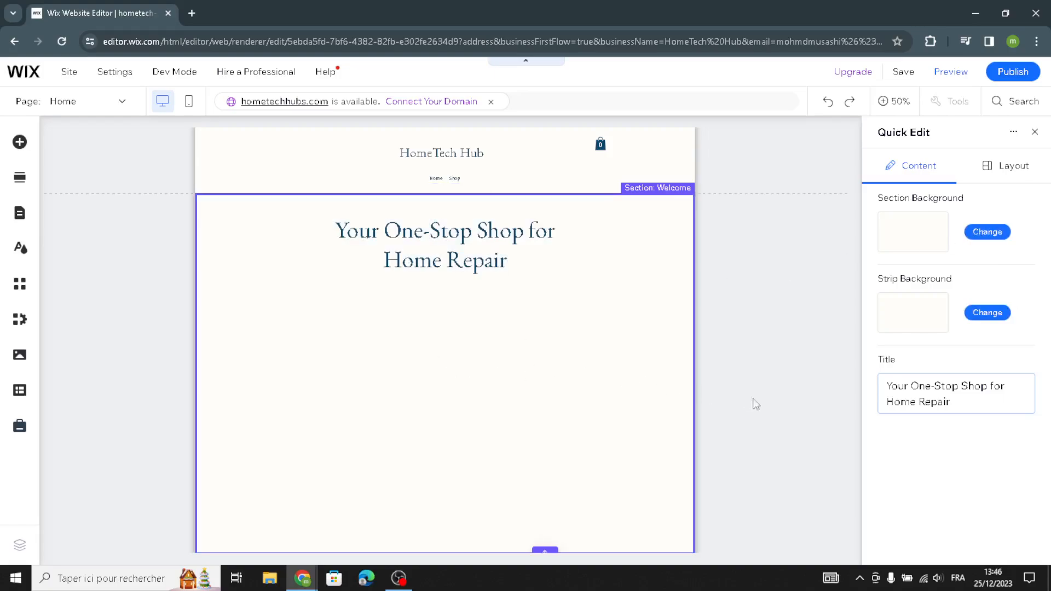
scroll(756, 404, "down", 8)
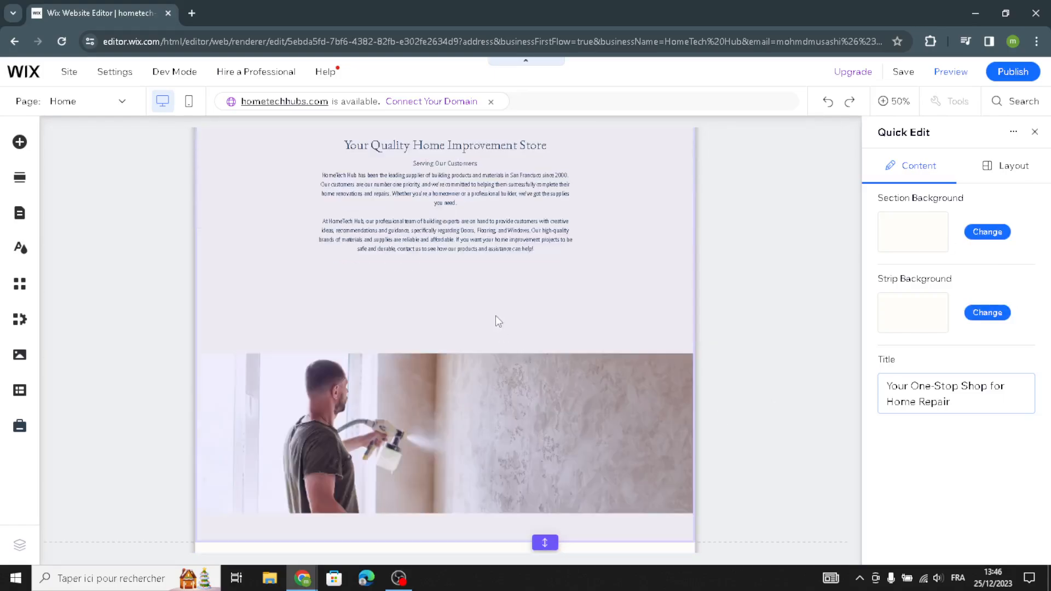
left_click(498, 321)
scroll(519, 311, "up", 1)
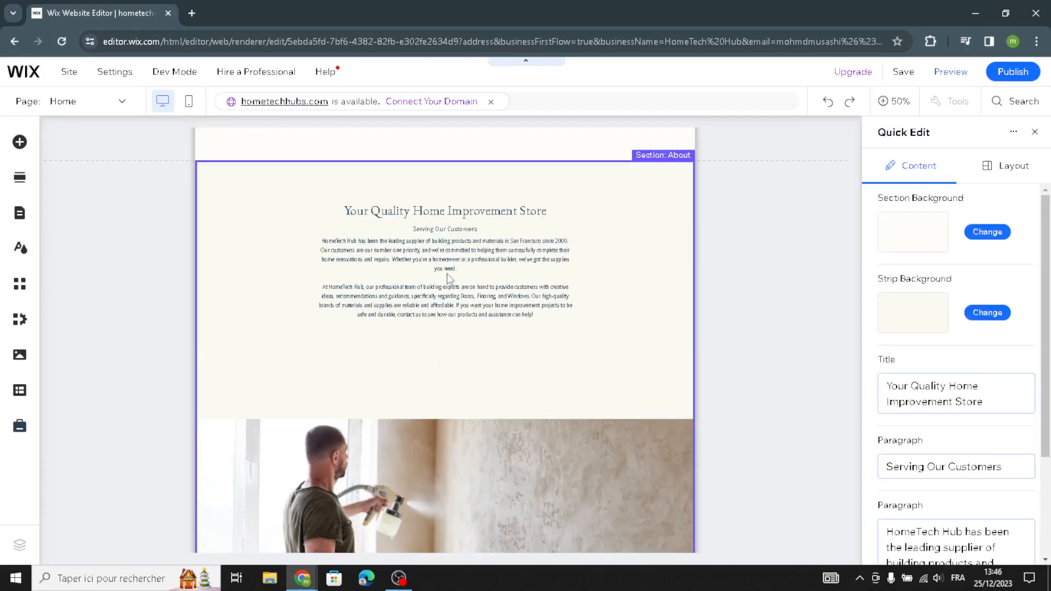
scroll(564, 400, "down", 3)
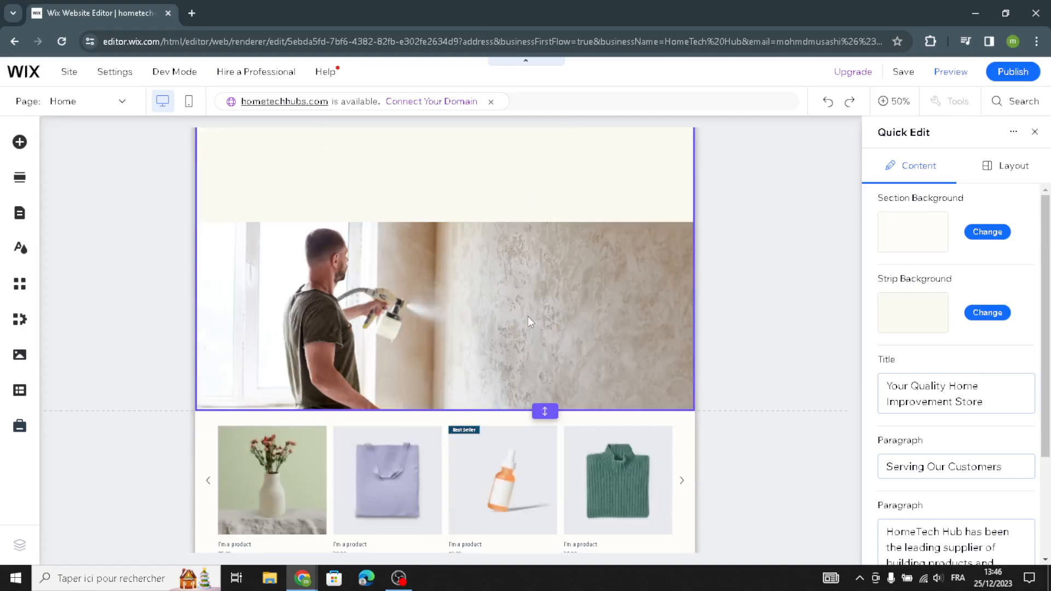
scroll(527, 317, "up", 1)
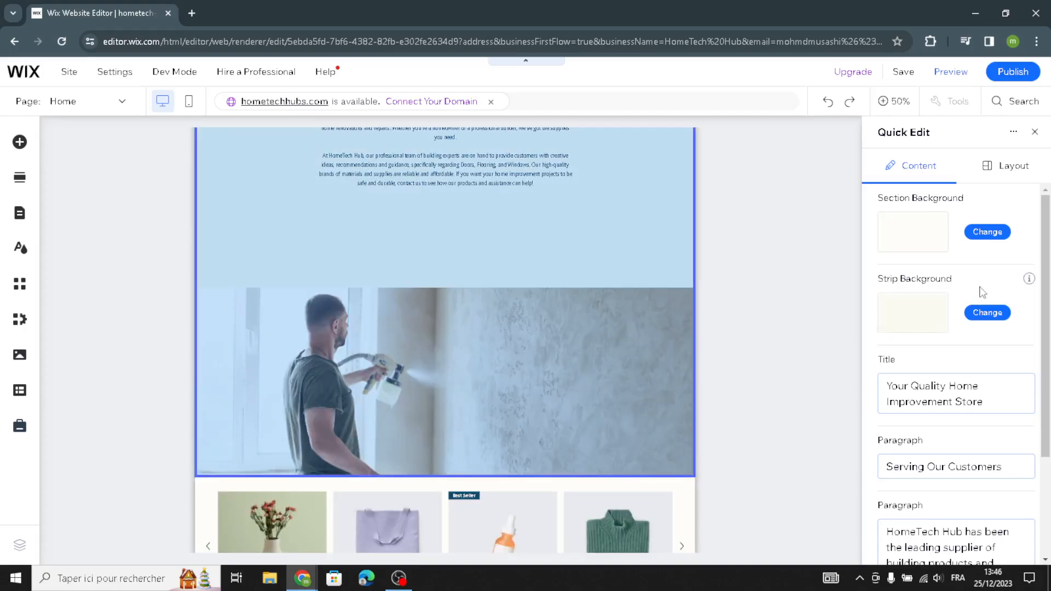
left_click(1034, 132)
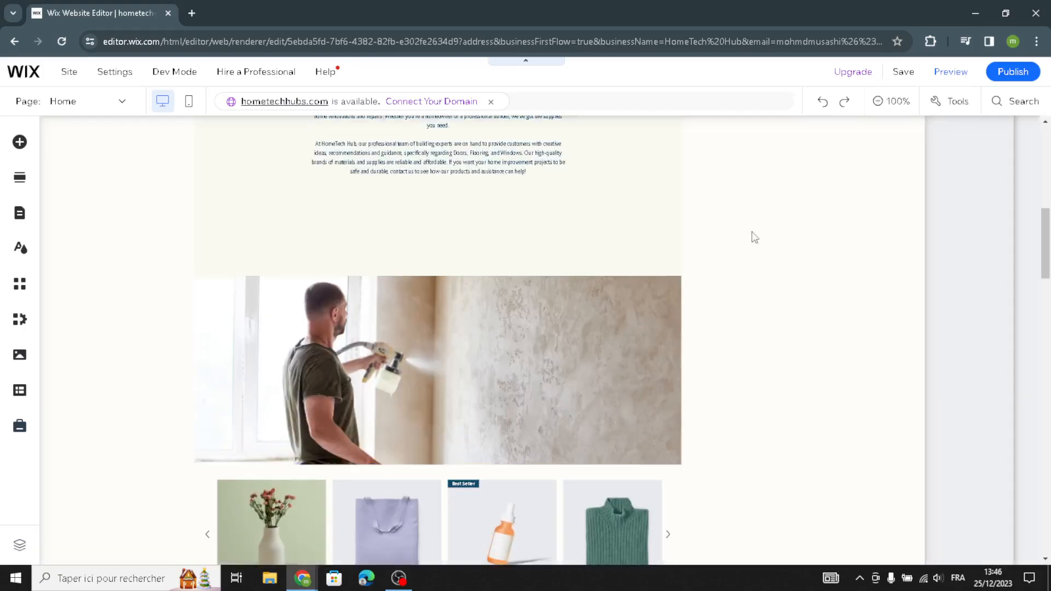
Open the background options of the About section's strip showing the man spraying a wall.
scroll(639, 295, "down", 5)
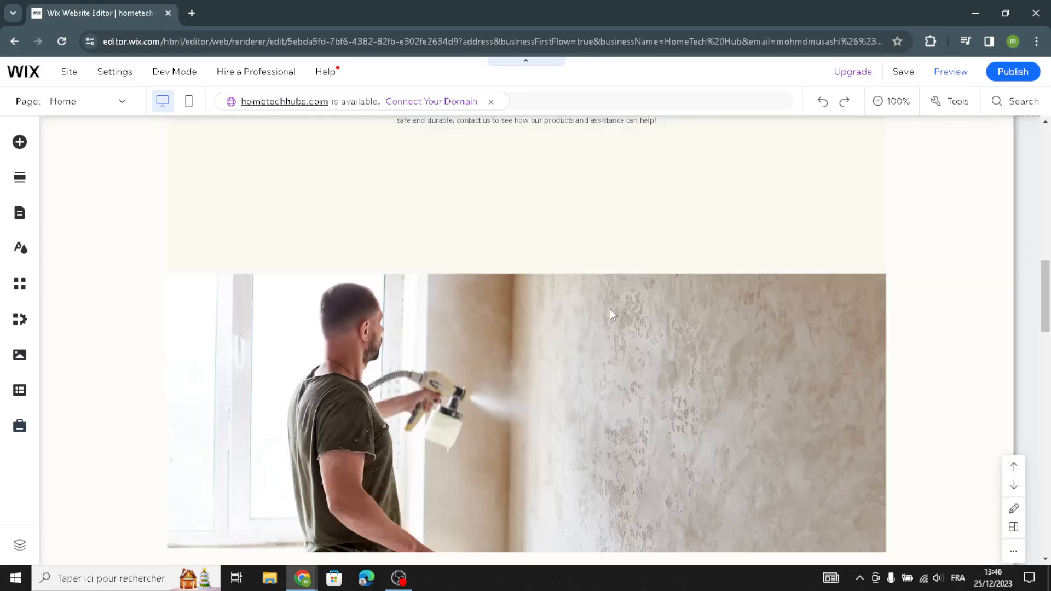
scroll(588, 380, "down", 5)
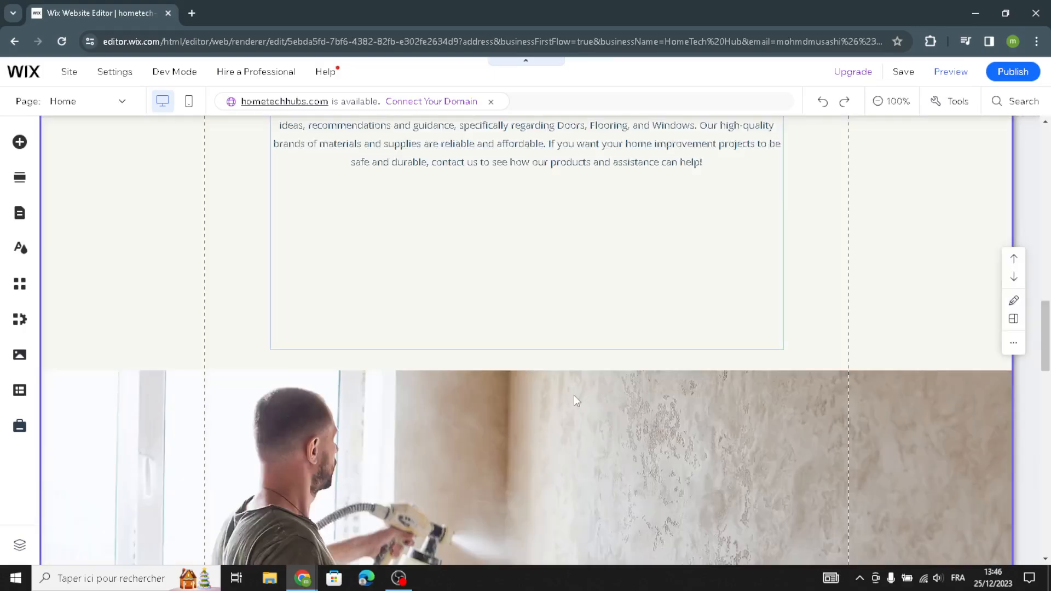
left_click(574, 396)
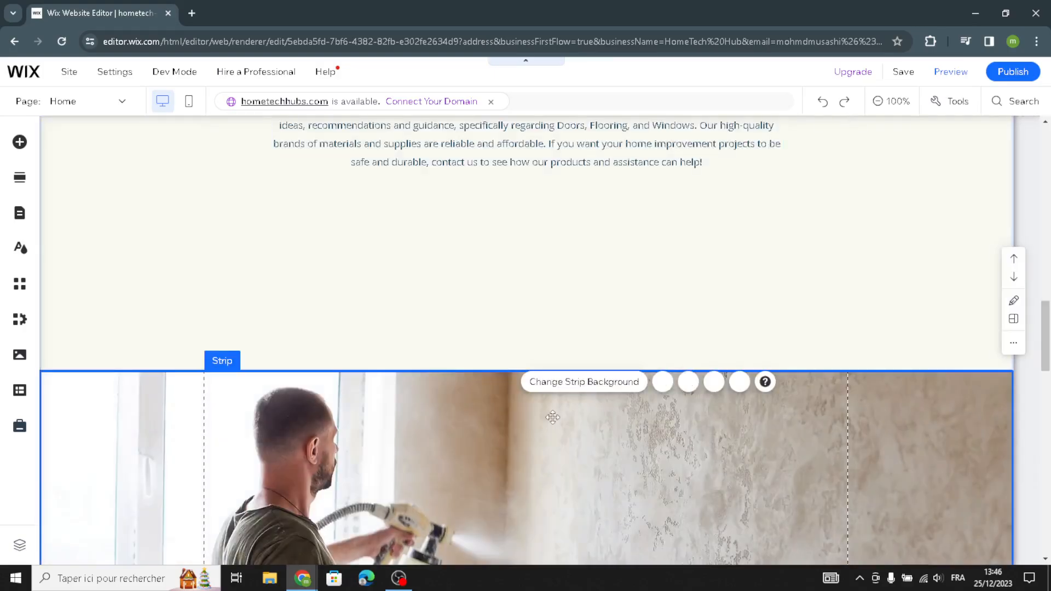
left_click(581, 385)
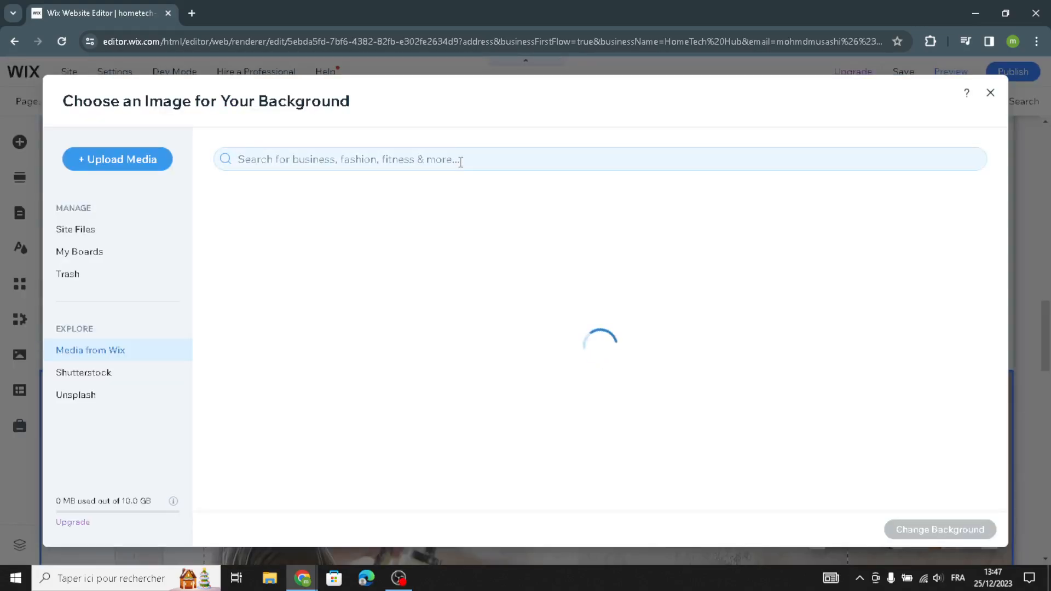
Search the Wix media library for "home appliances" images to use as the strip's background.
left_click(461, 162)
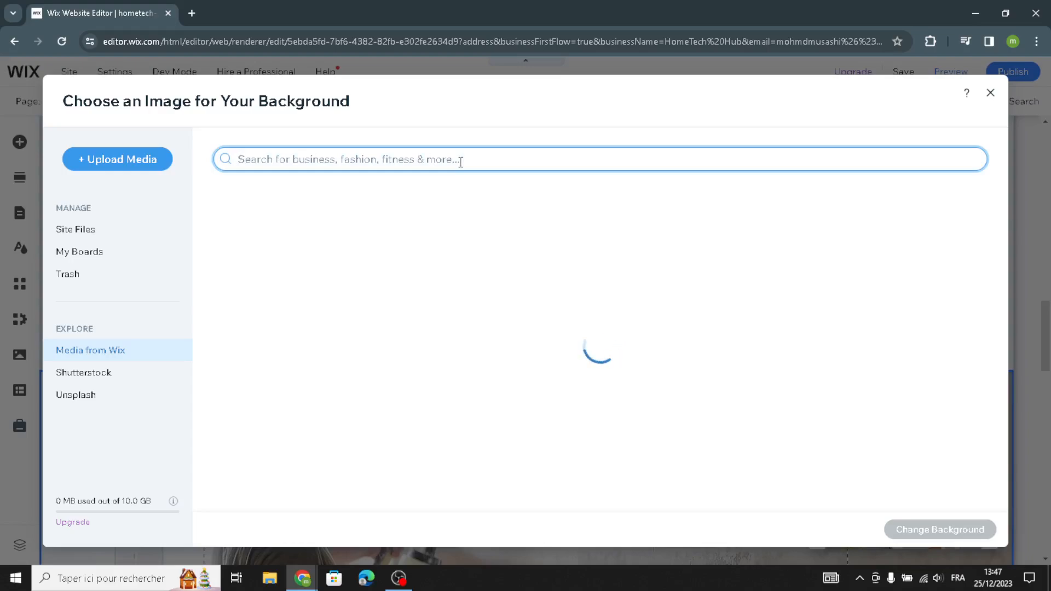
type("ho")
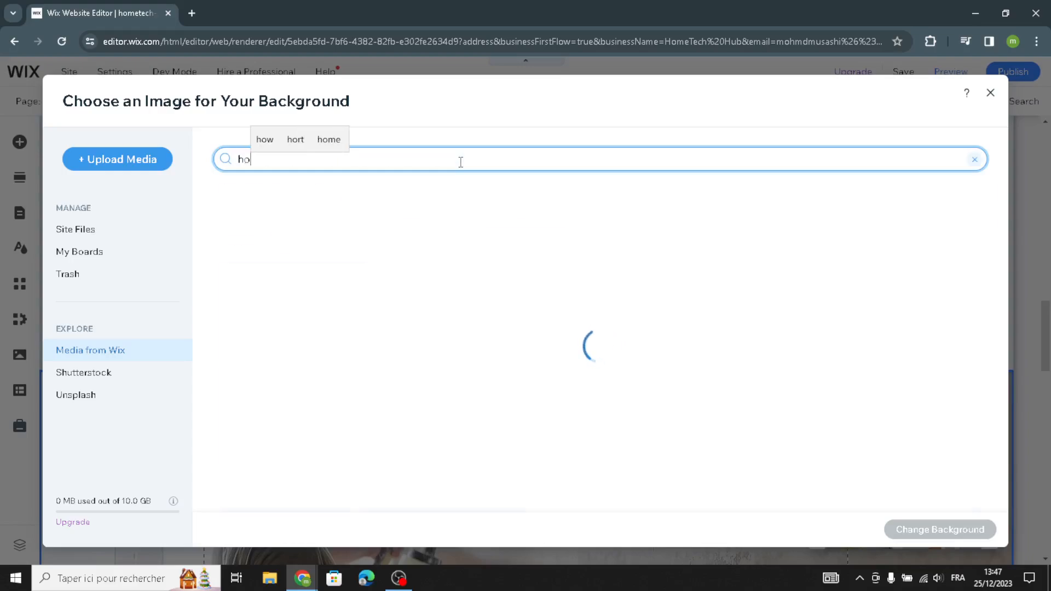
type("me ")
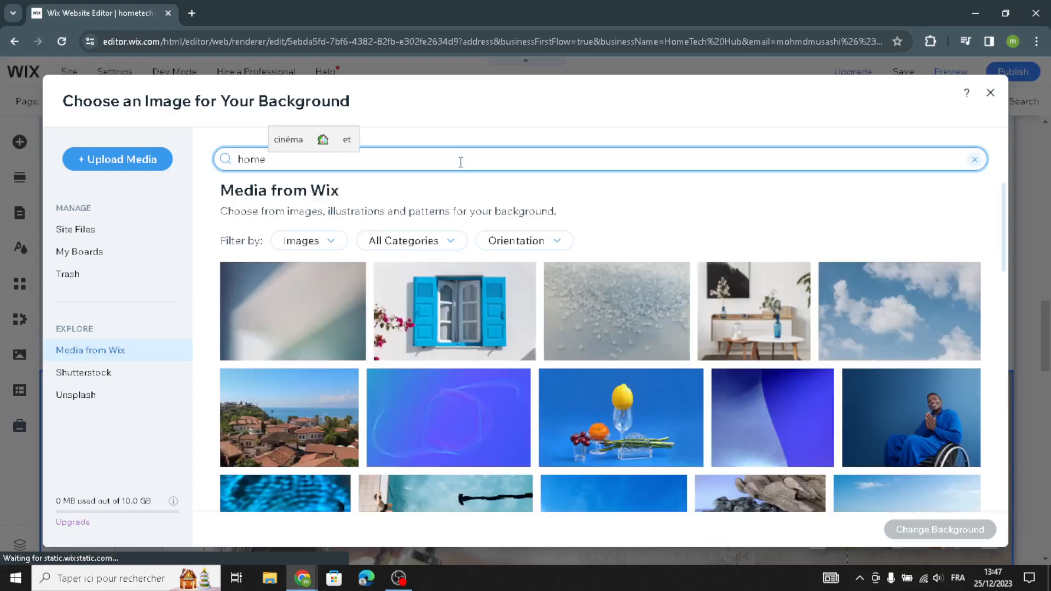
type("a")
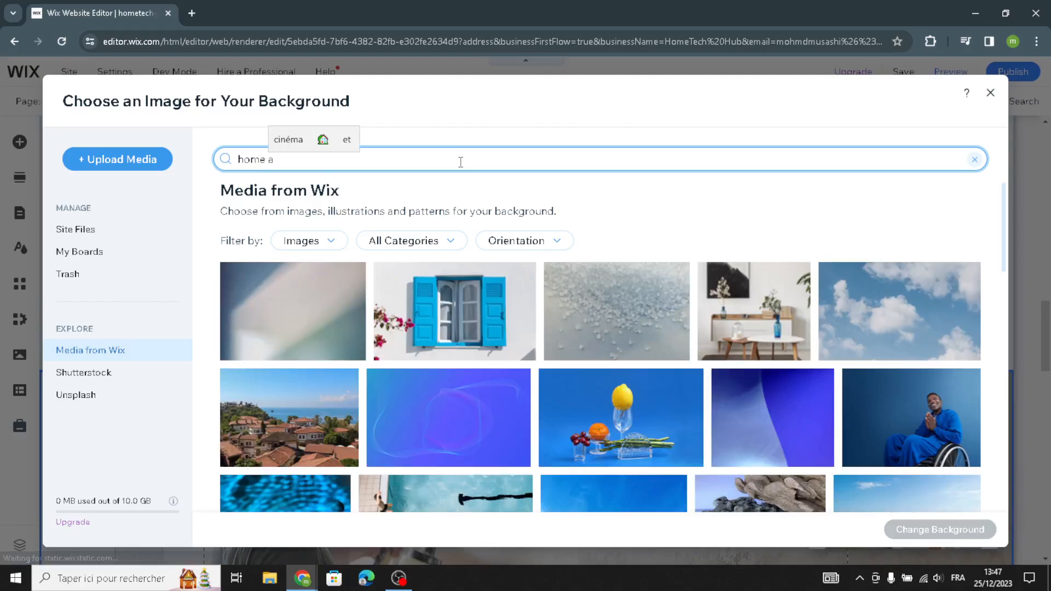
type("^p")
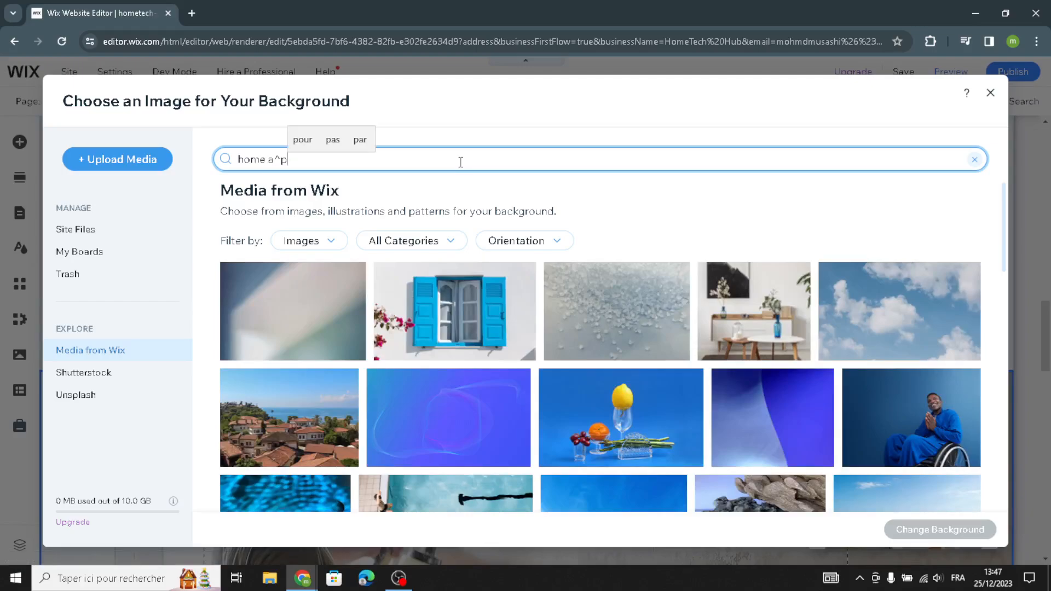
key("BackSpace")
key("BackSpace")
type("ppliances")
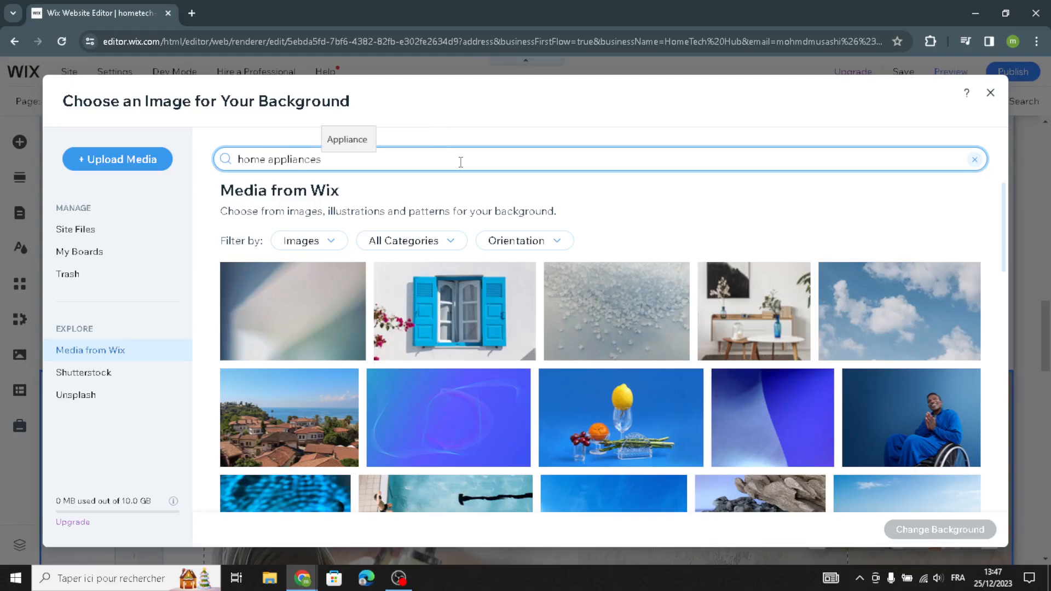
key("Return")
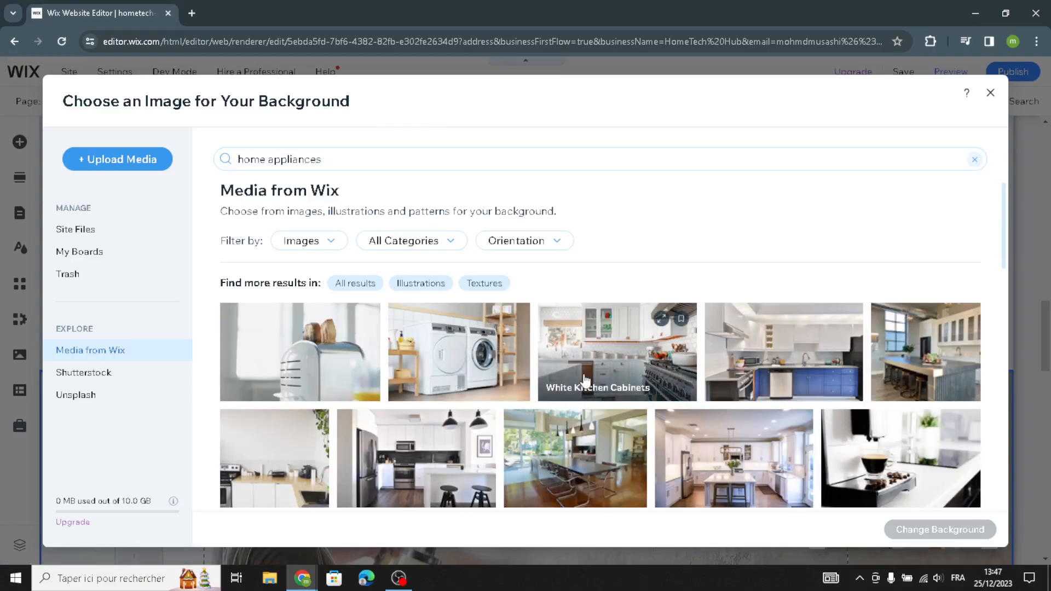
Browse the home appliances images and set the strip background to the living room photo with grey curtains and cushions.
scroll(525, 392, "down", 3)
scroll(613, 379, "down", 2)
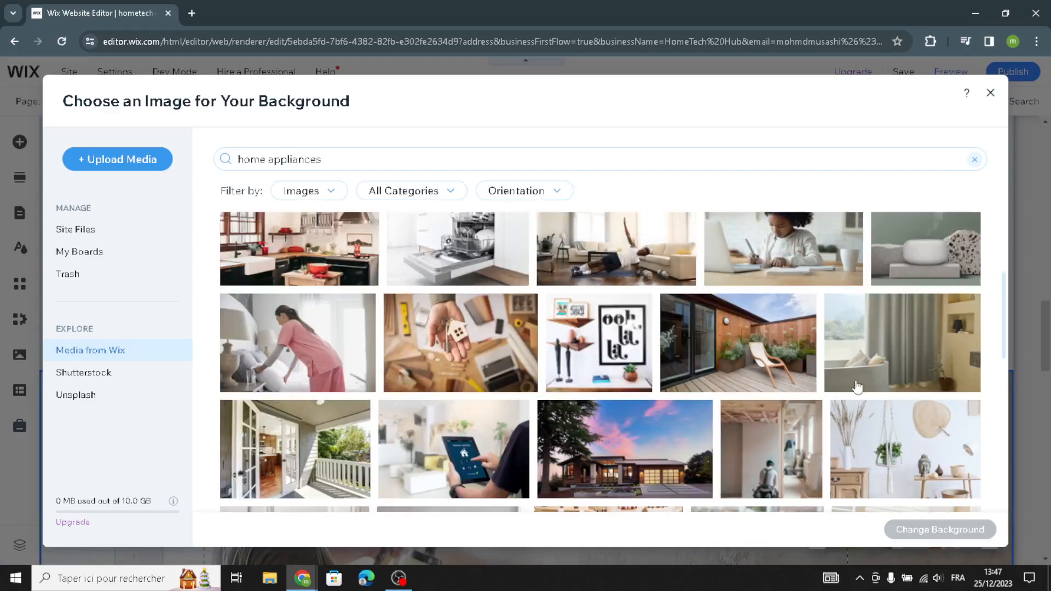
scroll(690, 399, "down", 2)
scroll(690, 400, "down", 3)
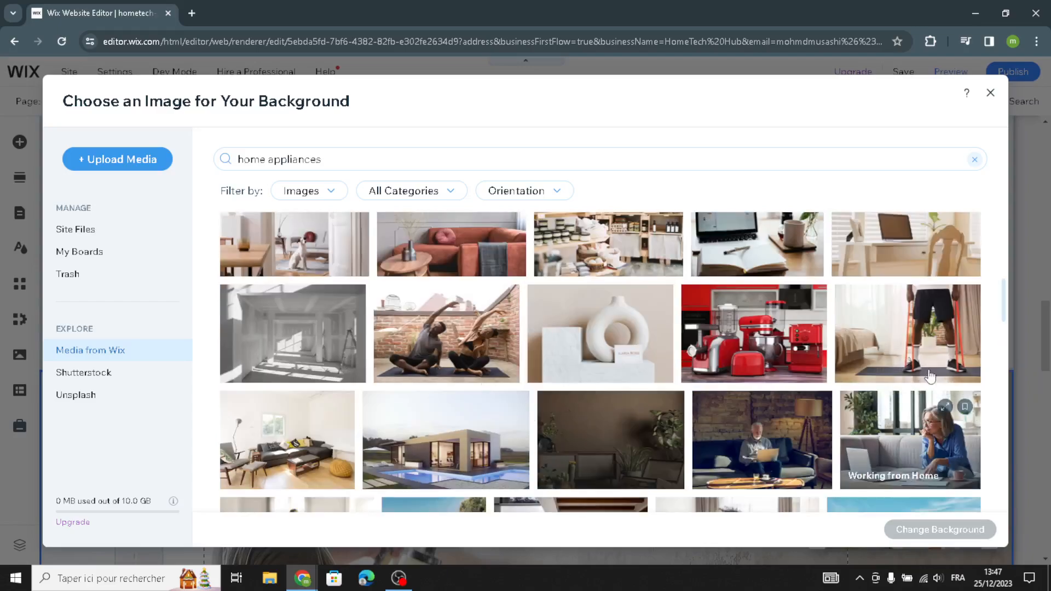
scroll(931, 350, "down", 2)
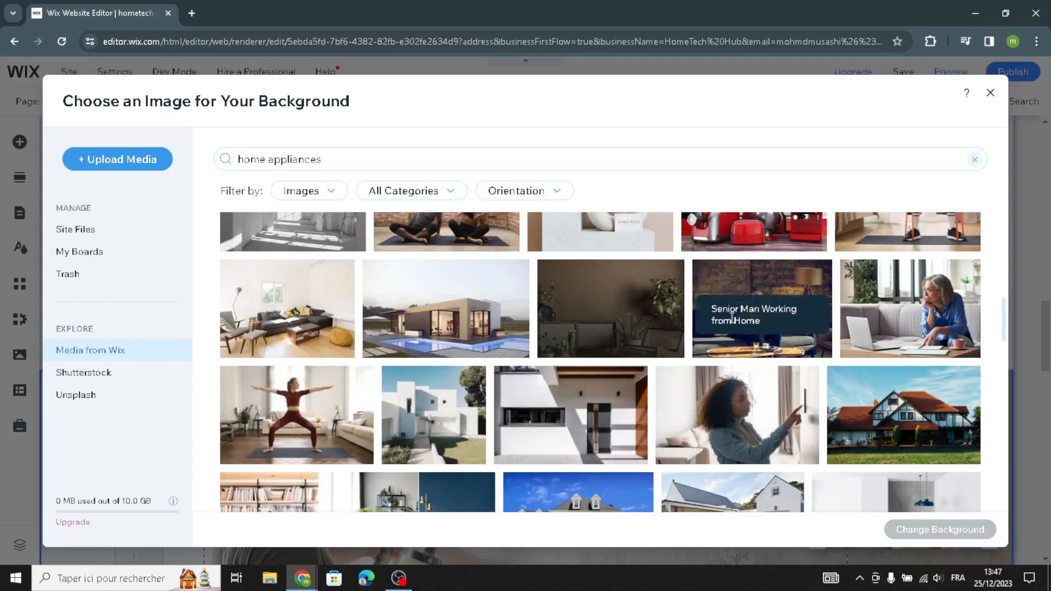
scroll(520, 329, "down", 2)
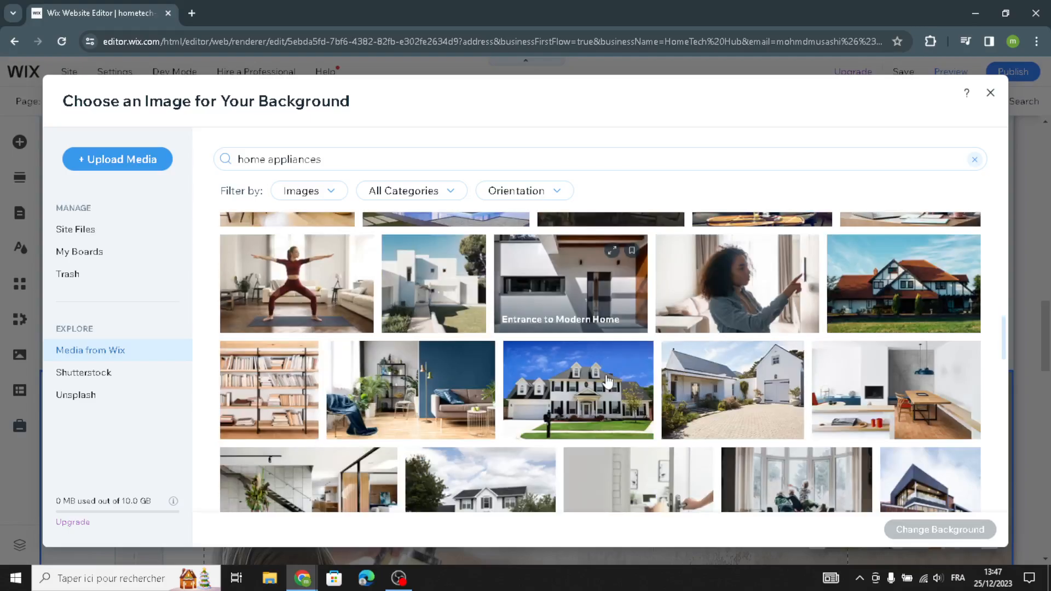
scroll(924, 415, "down", 1)
scroll(924, 414, "down", 2)
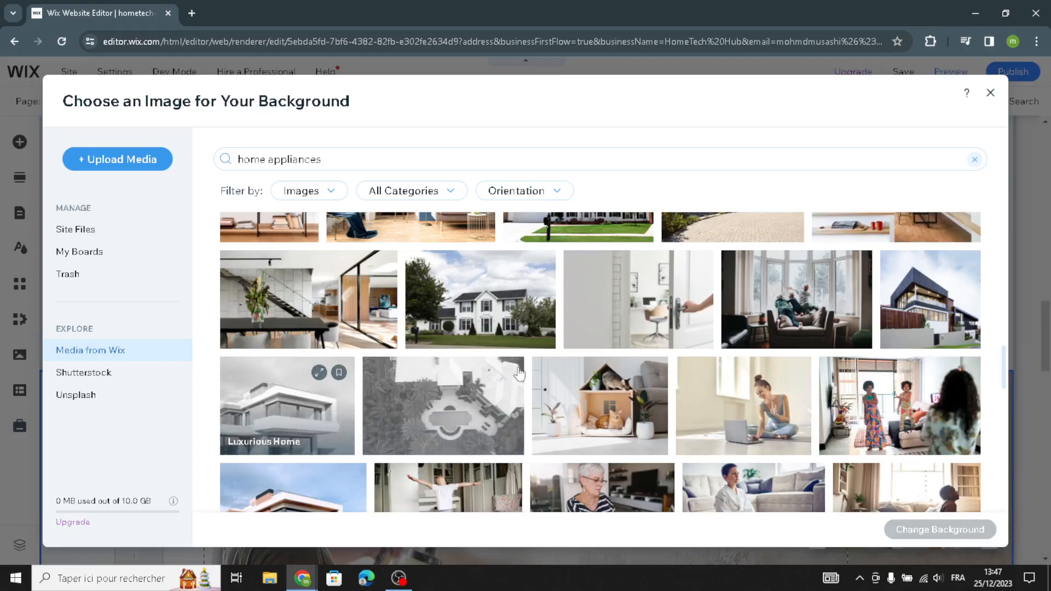
scroll(602, 369, "down", 1)
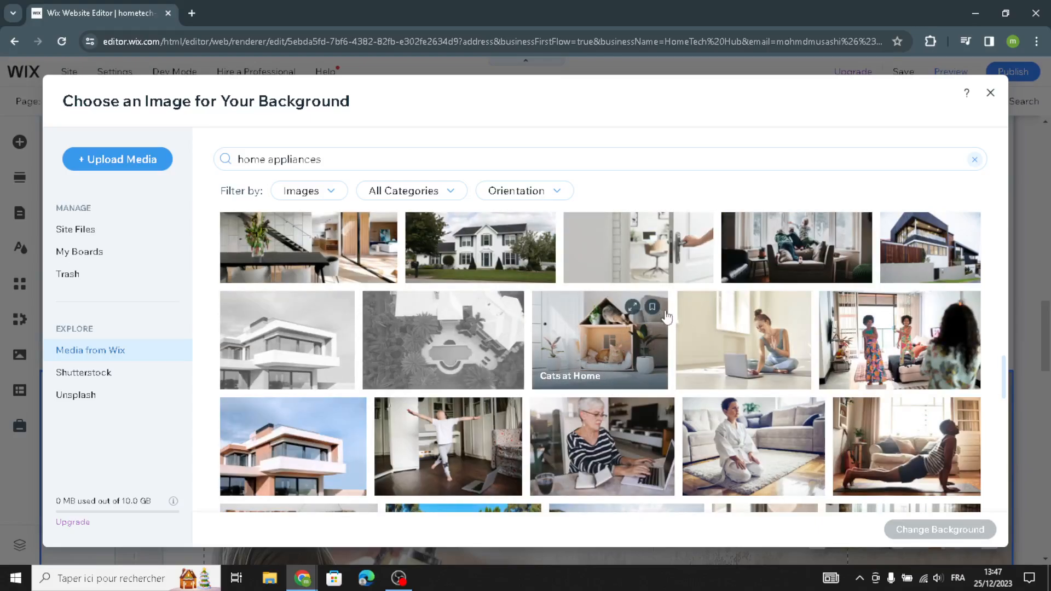
scroll(666, 316, "up", 8)
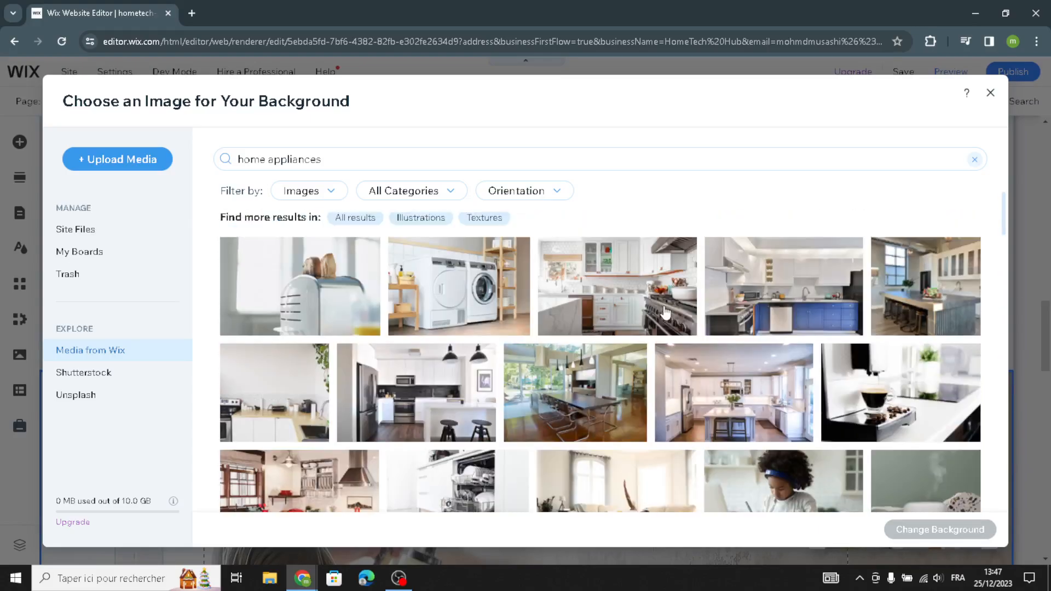
scroll(666, 312, "up", 1)
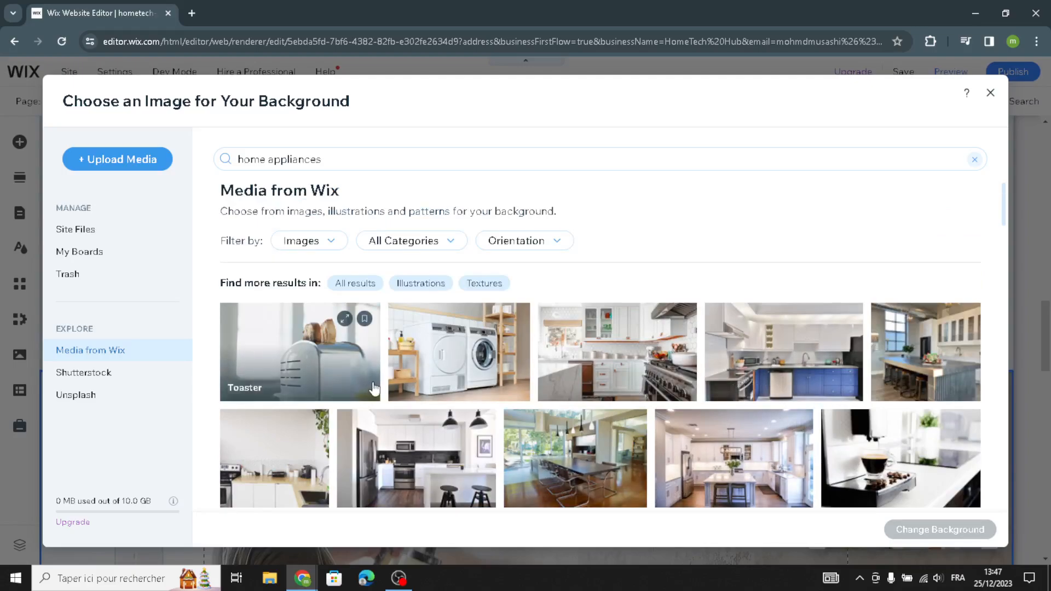
scroll(374, 389, "down", 4)
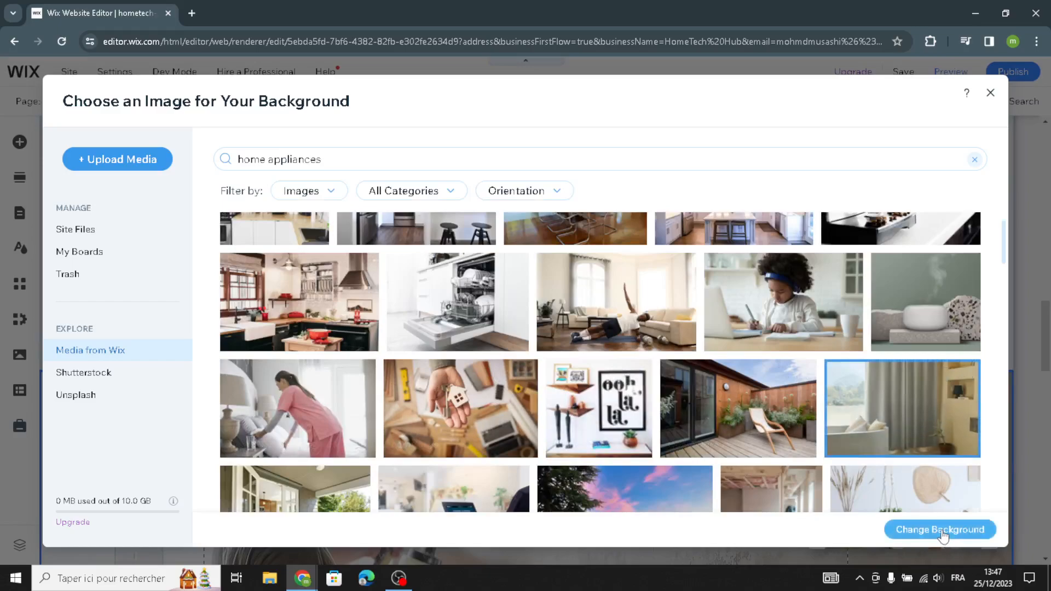
left_click(897, 529)
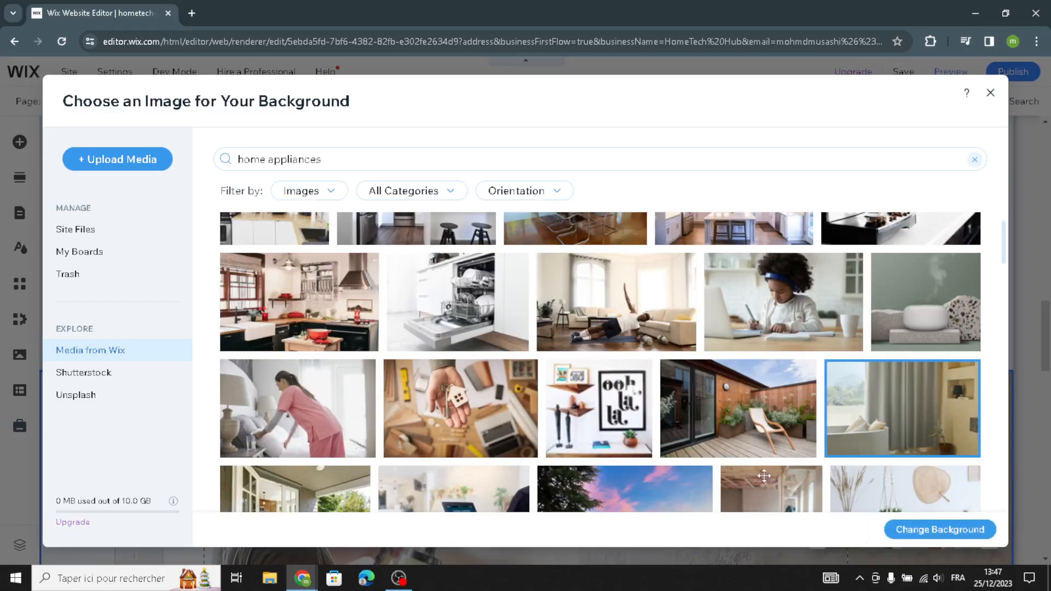
Replace the paragraph under "Serving Our Customers" with AI-generated text from the suggested 4-sentence About section prompt for HomeTech Hub.
scroll(537, 274, "up", 1)
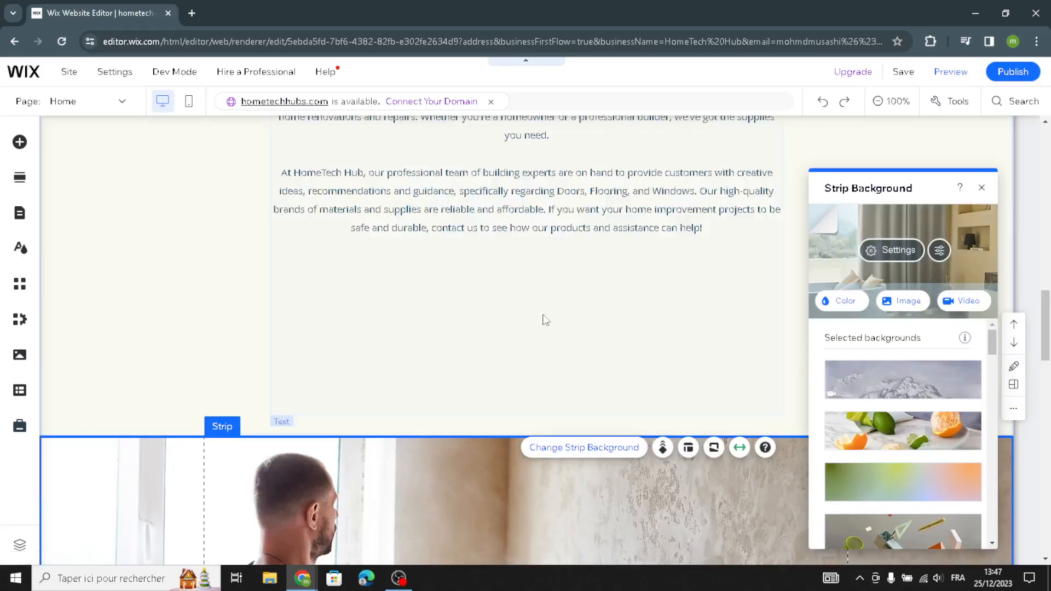
scroll(288, 406, "up", 3)
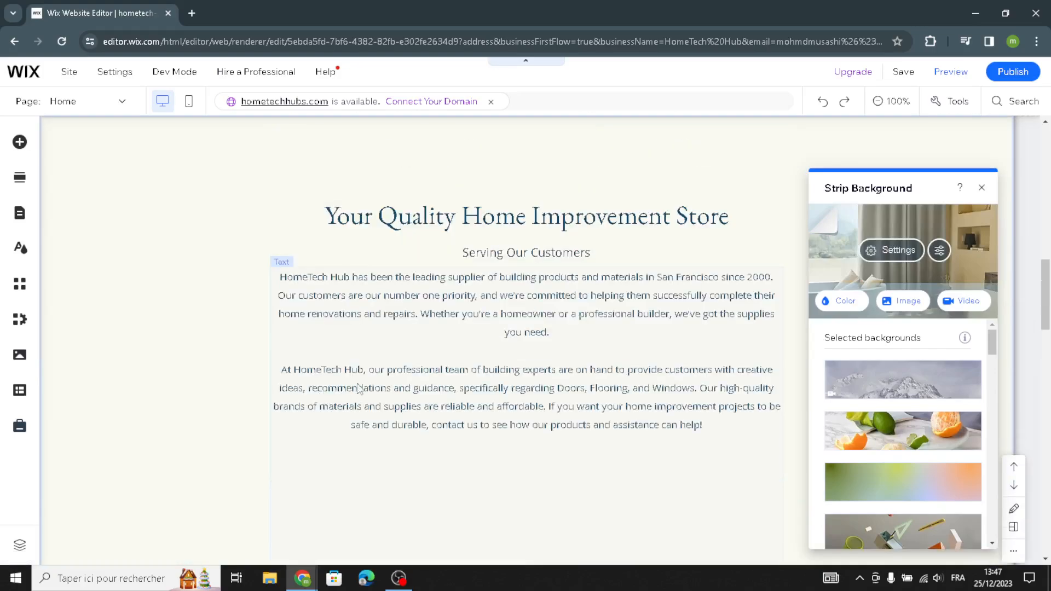
left_click(447, 304)
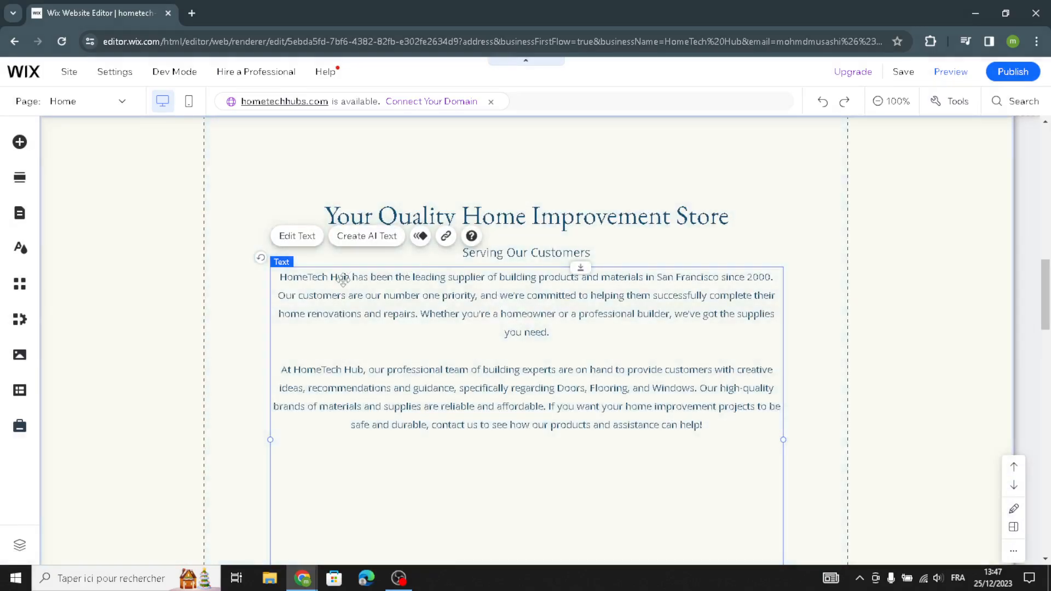
left_click(356, 241)
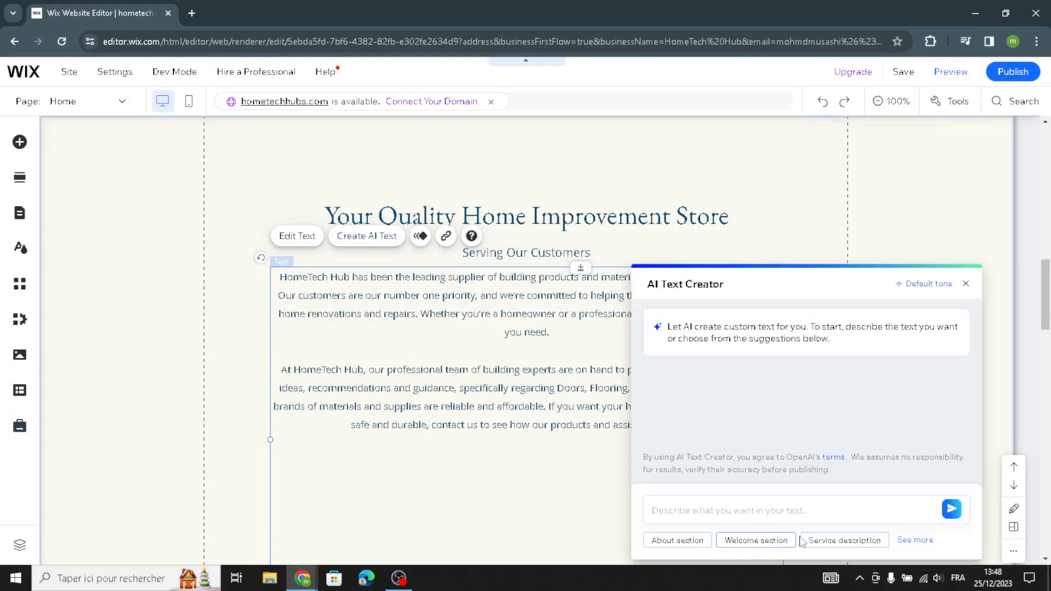
left_click(688, 546)
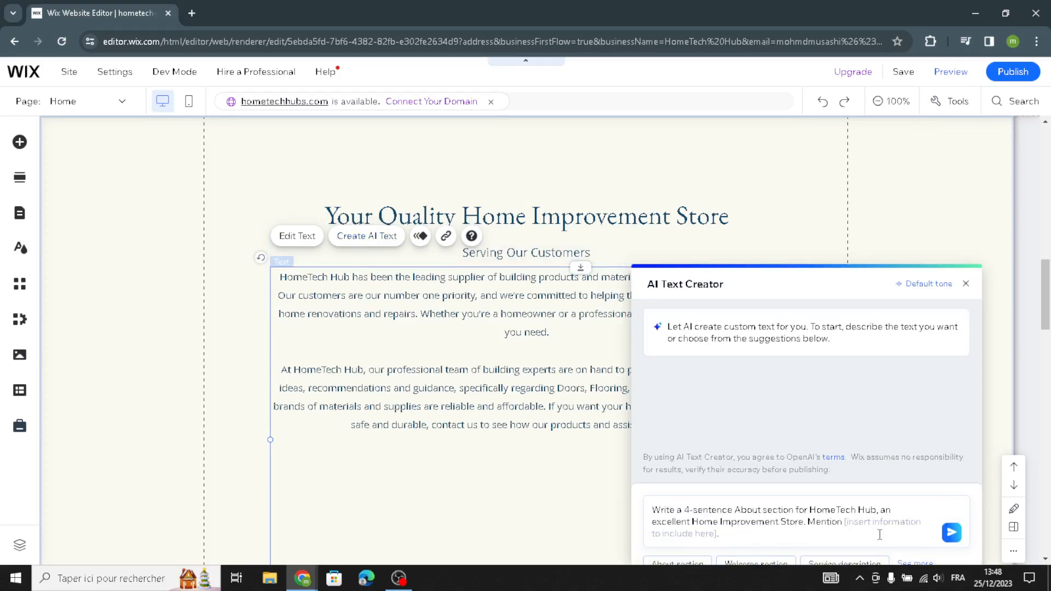
left_click(951, 535)
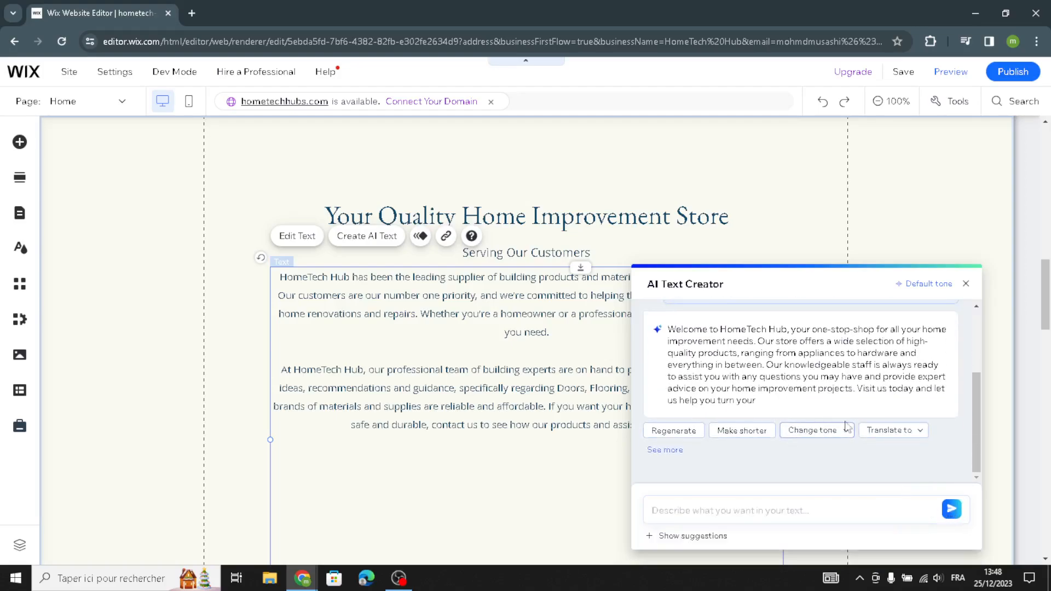
left_click(919, 397)
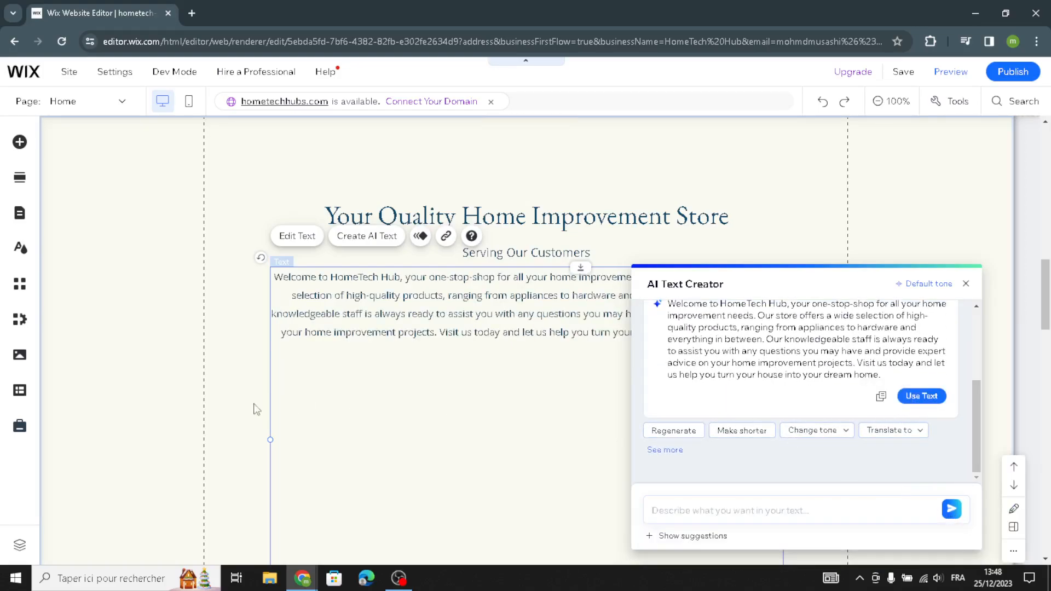
left_click(173, 383)
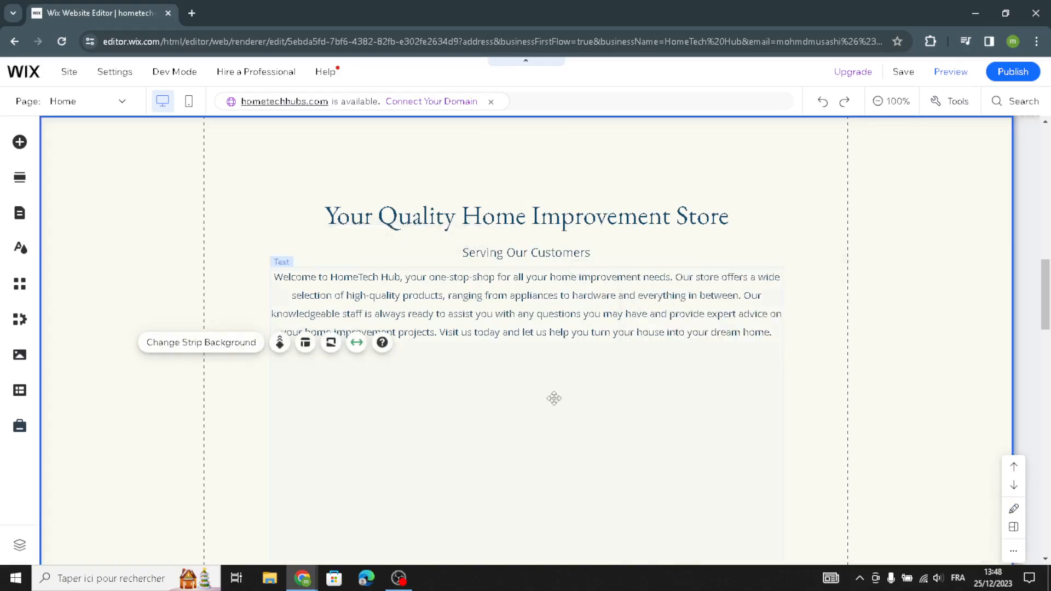
Open product management from the homepage's Products section and start a new product.
scroll(555, 397, "down", 10)
scroll(561, 394, "down", 2)
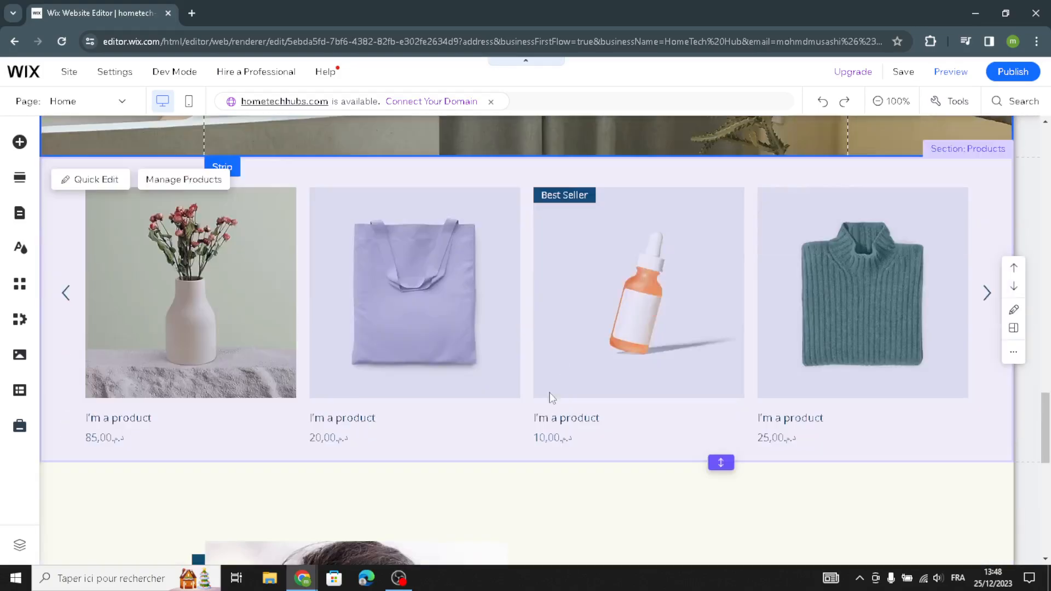
scroll(544, 400, "up", 2)
scroll(545, 405, "down", 1)
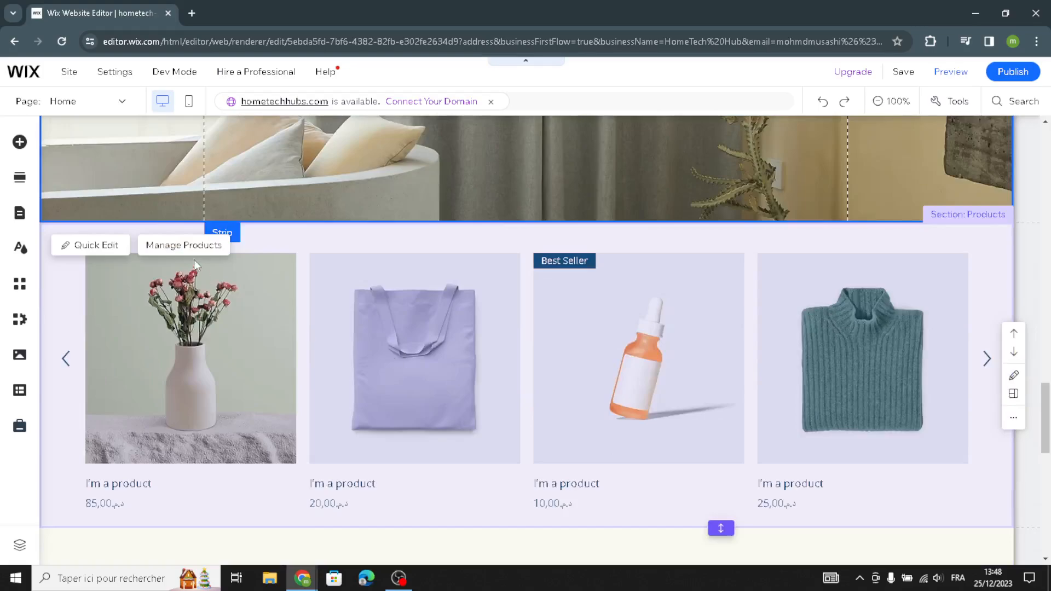
left_click(191, 246)
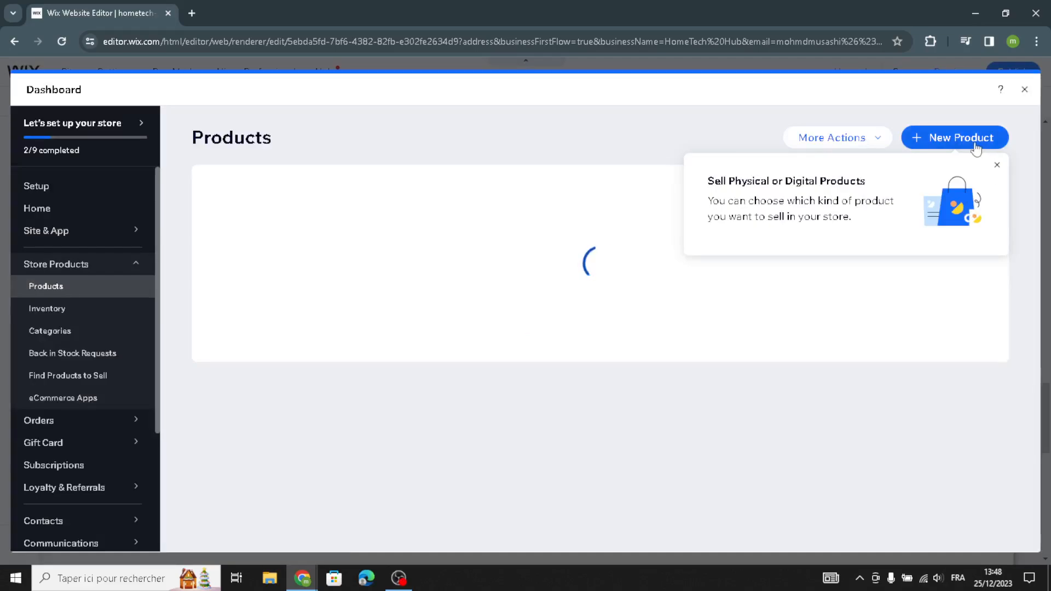
left_click(975, 144)
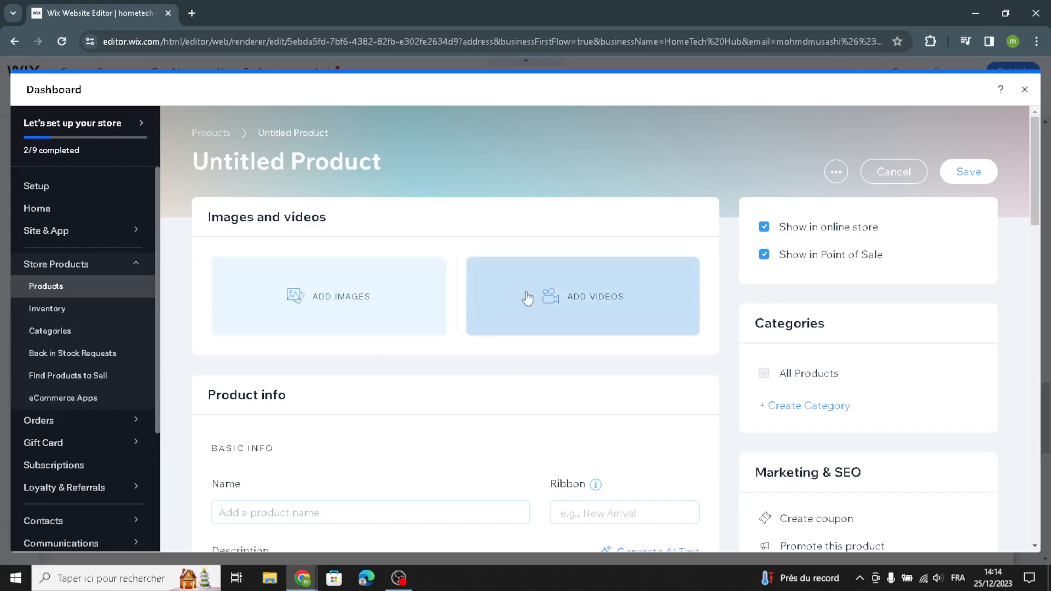
Review the new product's info, pricing and inventory fields, try the On sale discount option, and close the dashboard without saving.
scroll(493, 351, "down", 3)
scroll(334, 362, "down", 1)
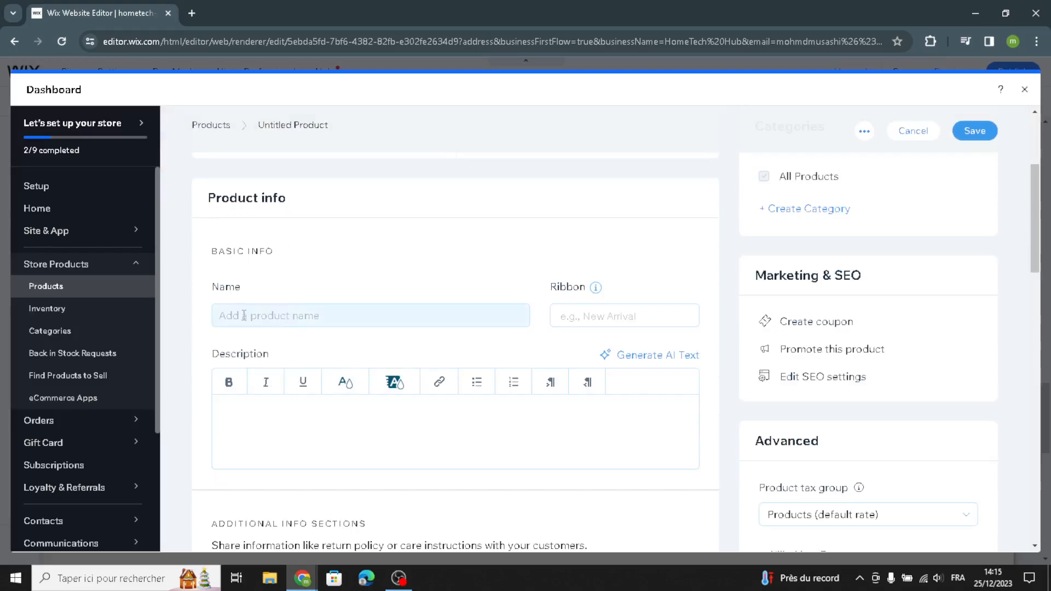
scroll(296, 373, "down", 4)
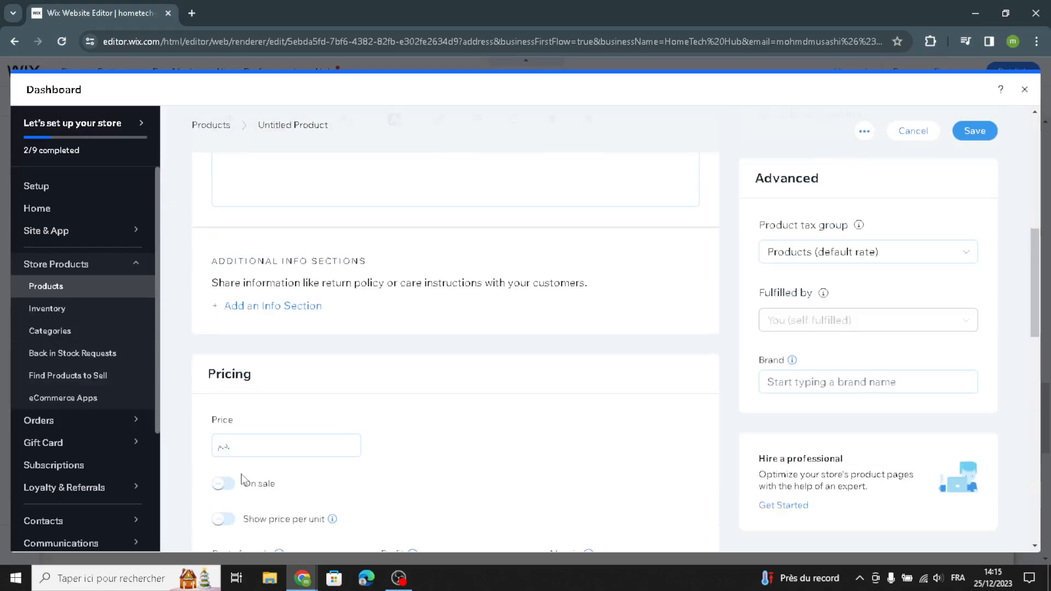
scroll(268, 414, "down", 2)
left_click(222, 353)
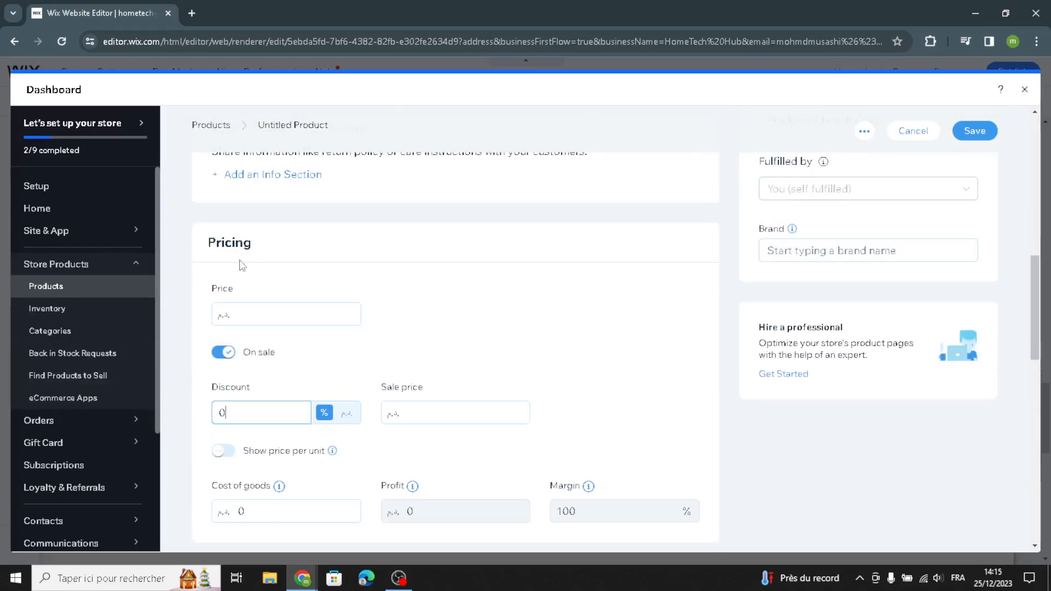
double_click(229, 416)
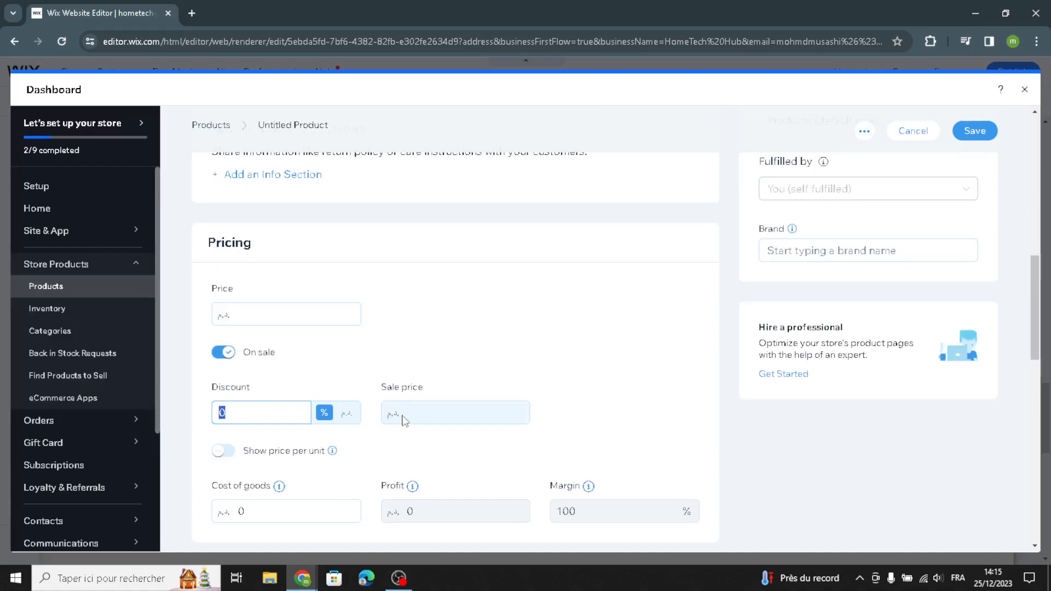
scroll(404, 420, "down", 9)
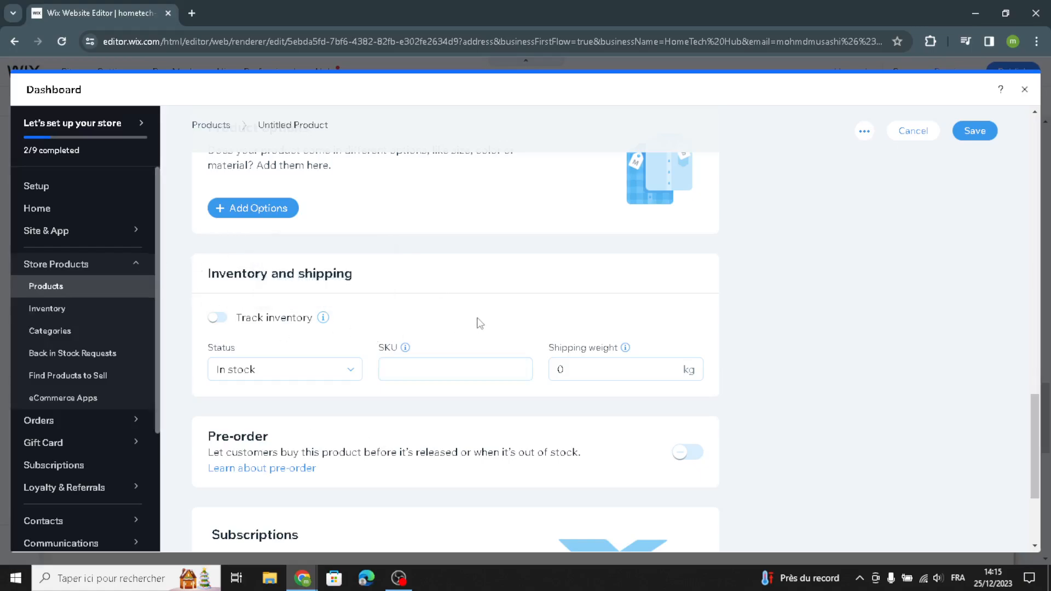
scroll(788, 275, "up", 10)
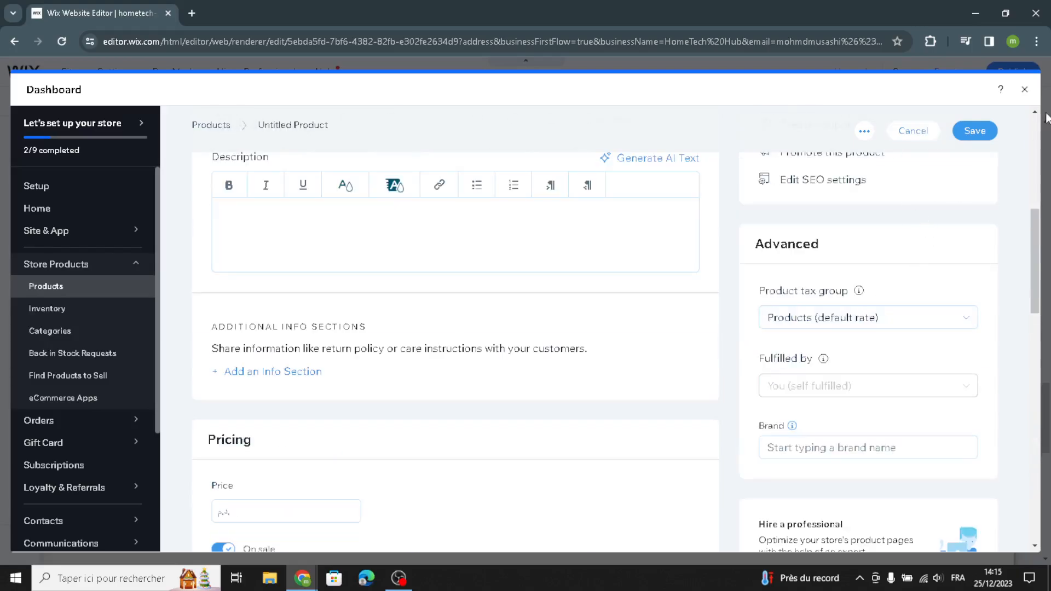
left_click(1024, 89)
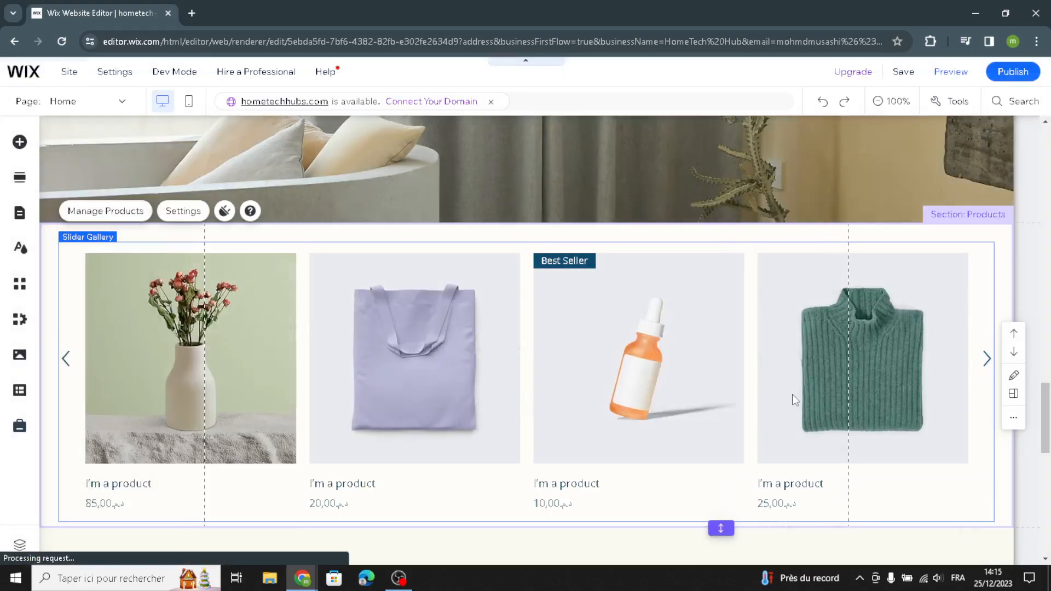
Look over the homepage's Features section with the "Credit, Cash, Check Accepted" text and the footer.
scroll(777, 391, "down", 2)
scroll(777, 391, "down", 7)
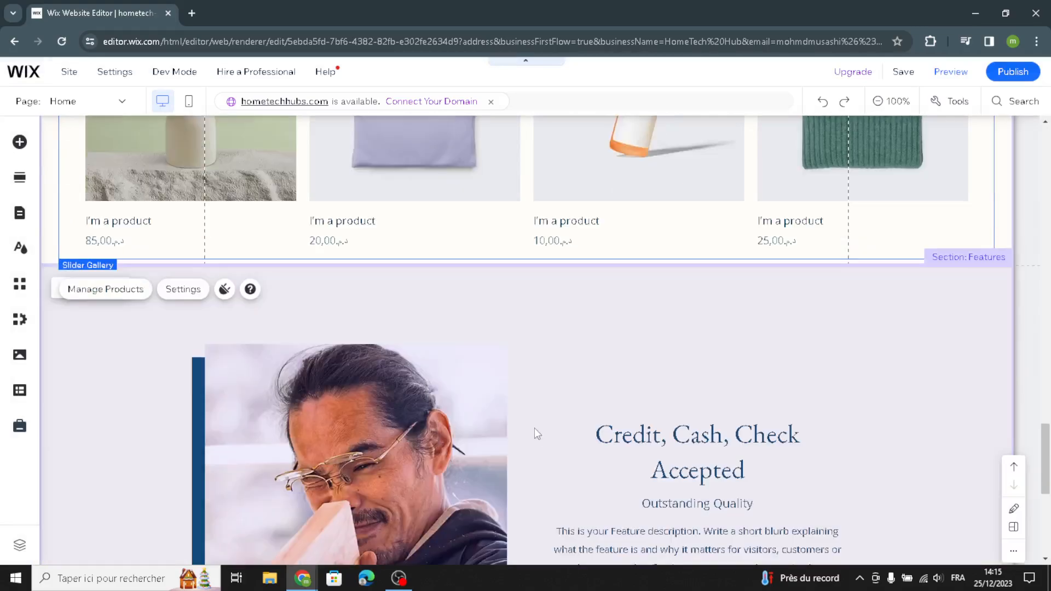
scroll(635, 406, "up", 2)
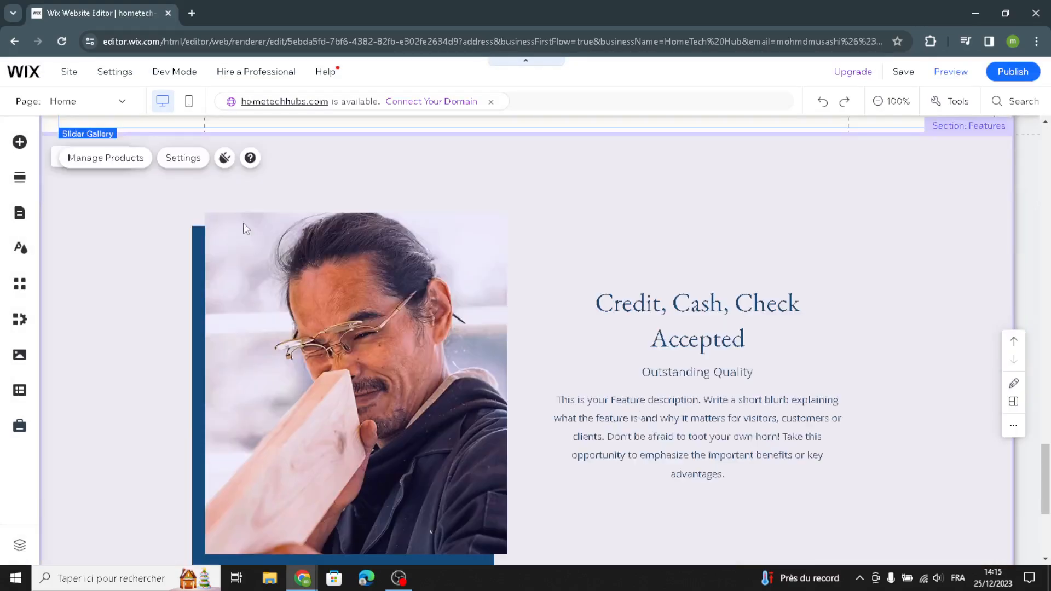
left_click(821, 393)
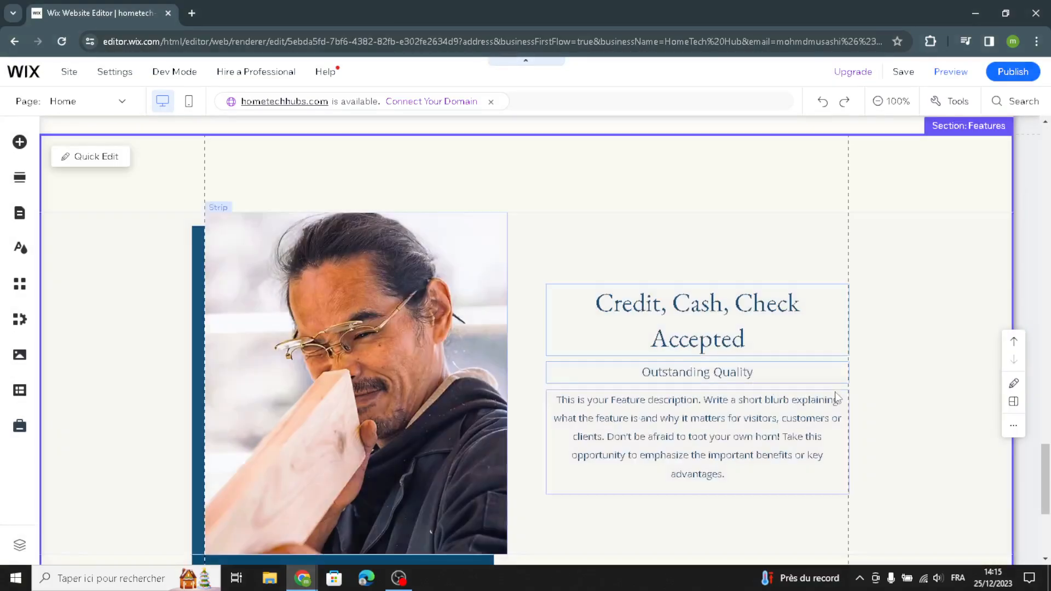
scroll(731, 427, "down", 1)
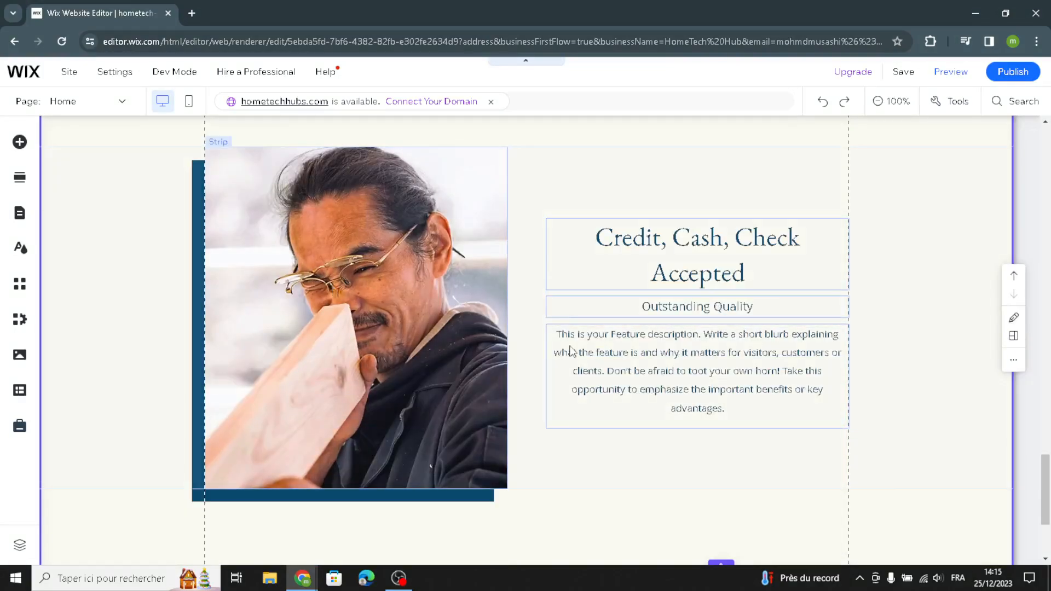
scroll(682, 405, "down", 3)
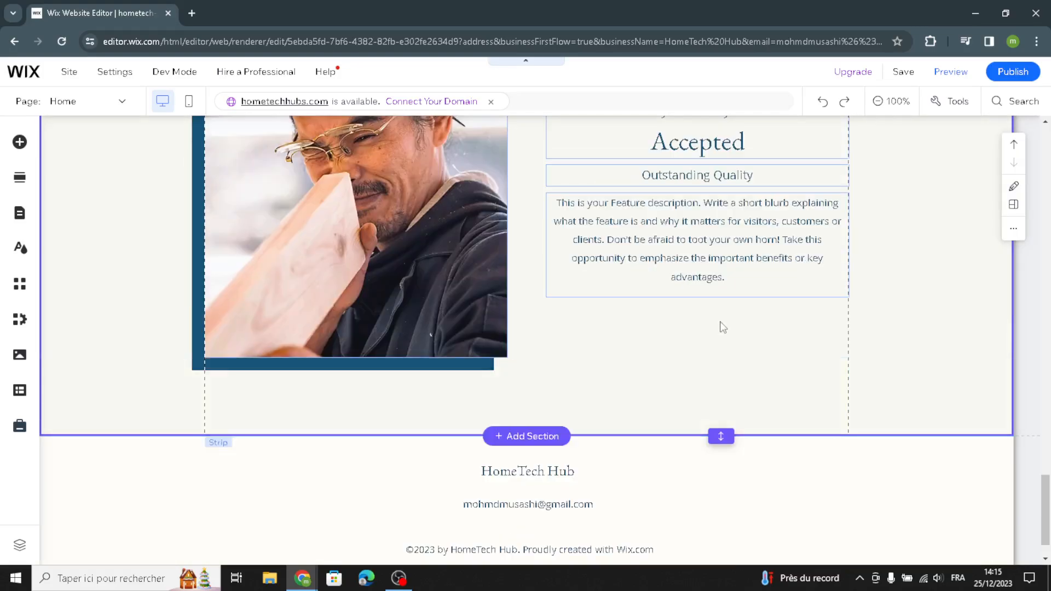
scroll(810, 265, "down", 1)
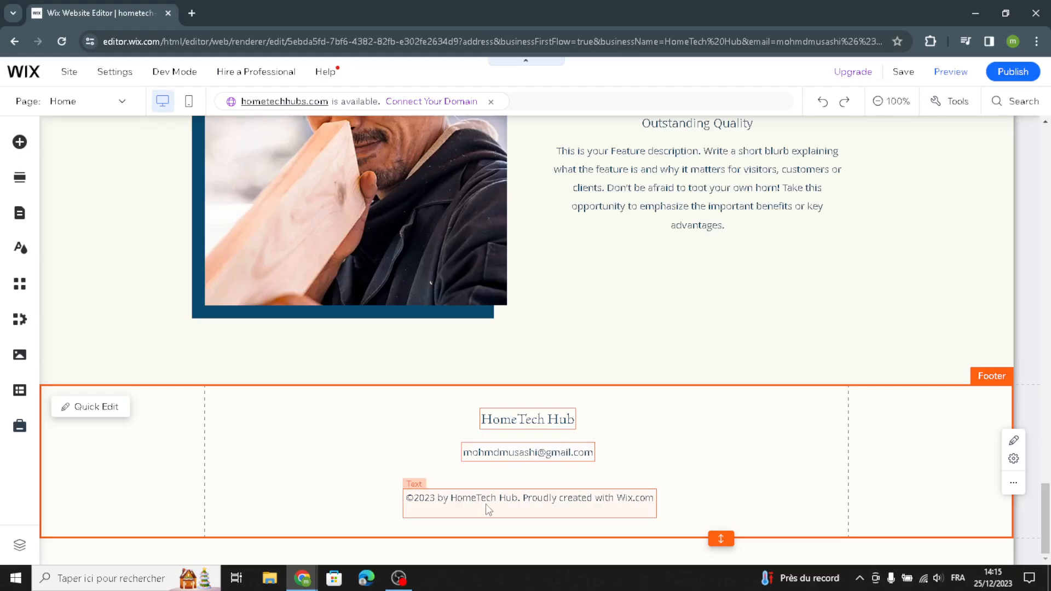
Check the homepage's Products gallery, the curtain photo strip and the About section text.
scroll(788, 438, "up", 8)
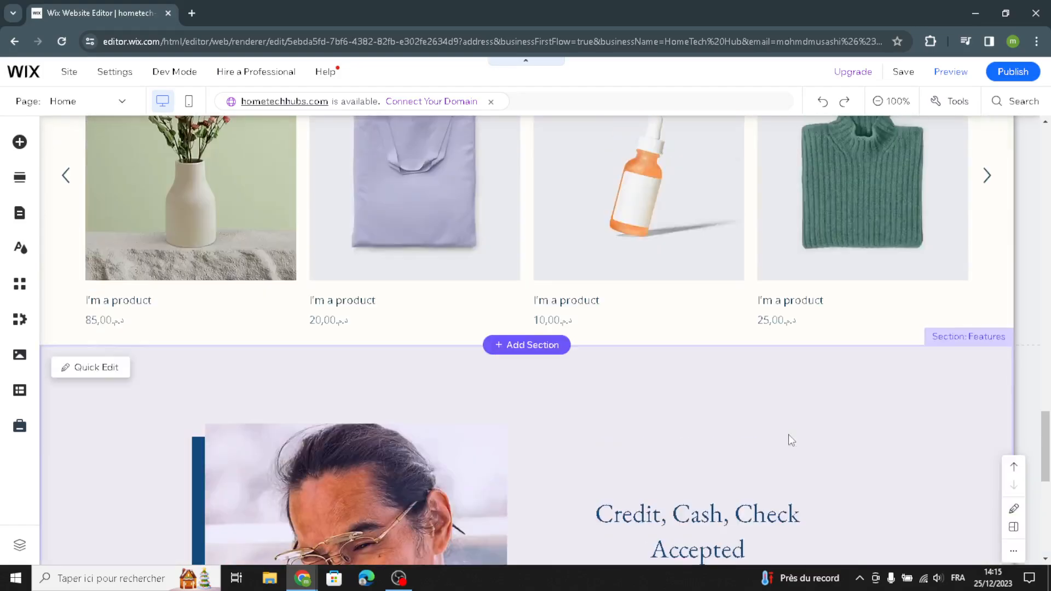
scroll(913, 386, "up", 8)
scroll(733, 372, "down", 5)
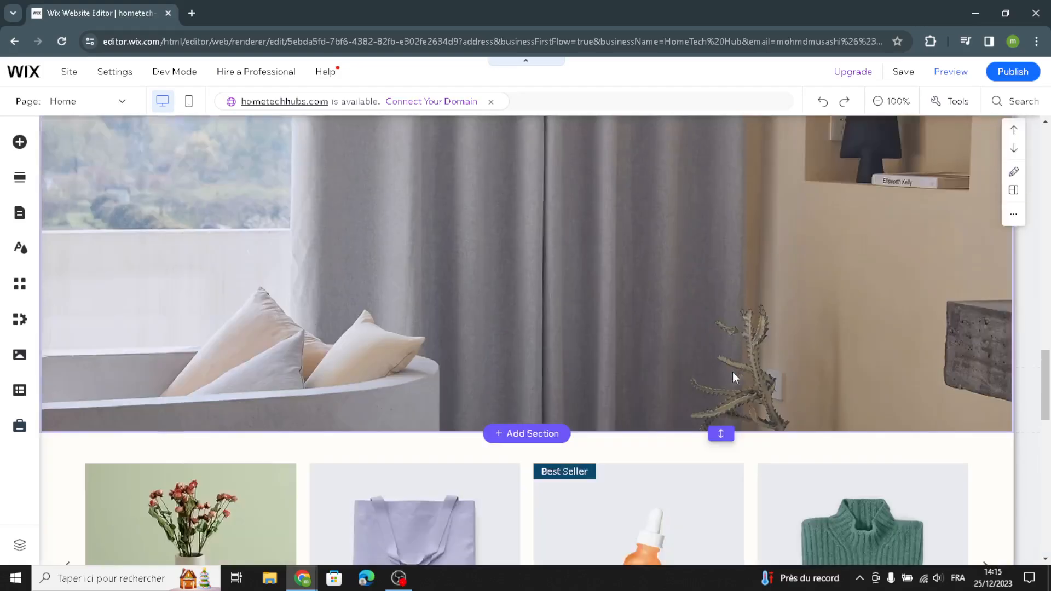
scroll(733, 372, "down", 5)
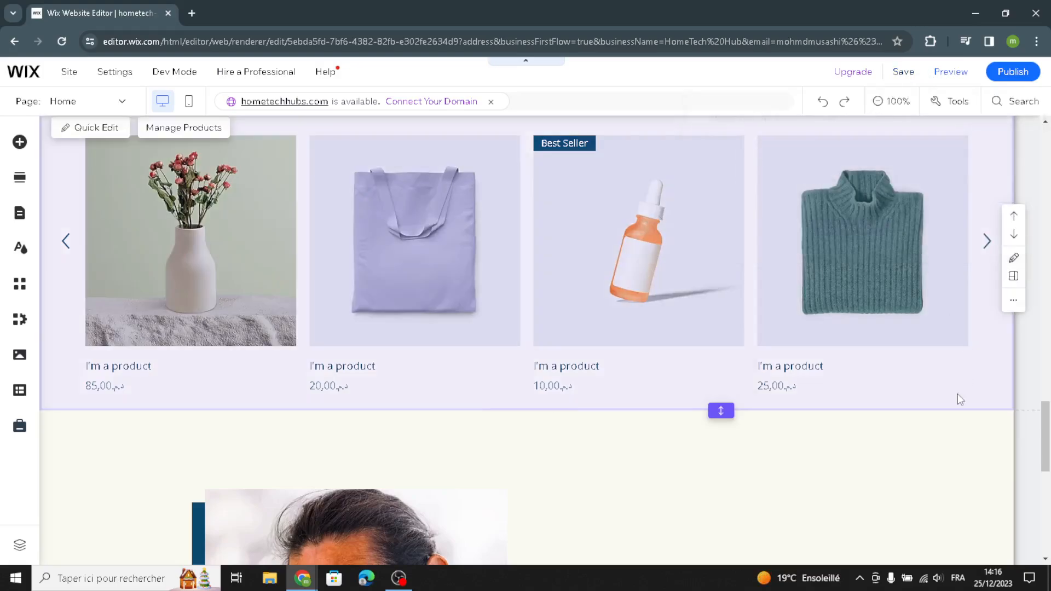
scroll(948, 418, "up", 6)
scroll(948, 418, "up", 7)
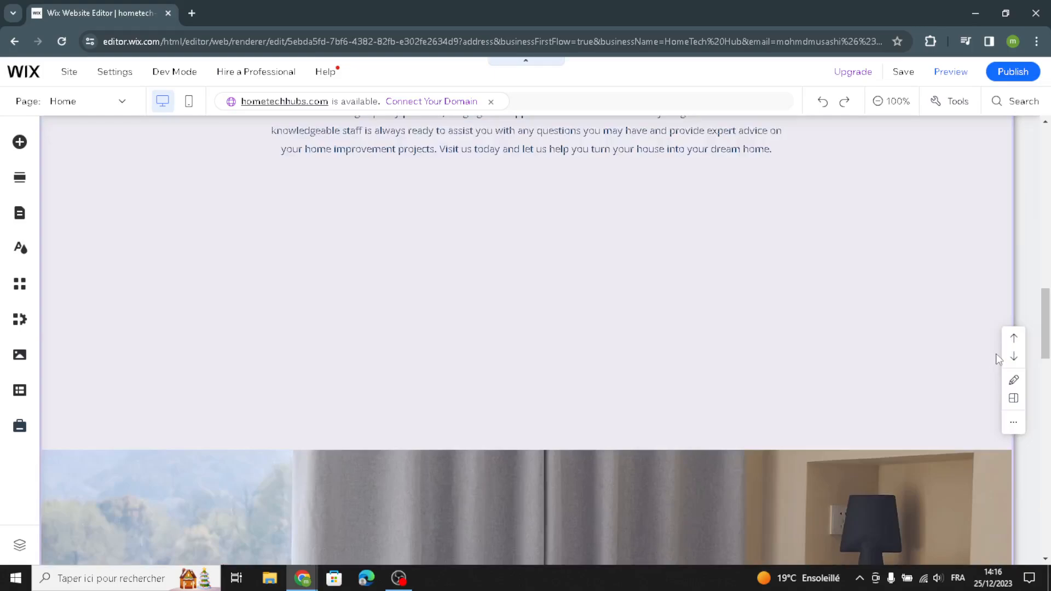
scroll(997, 349, "up", 5)
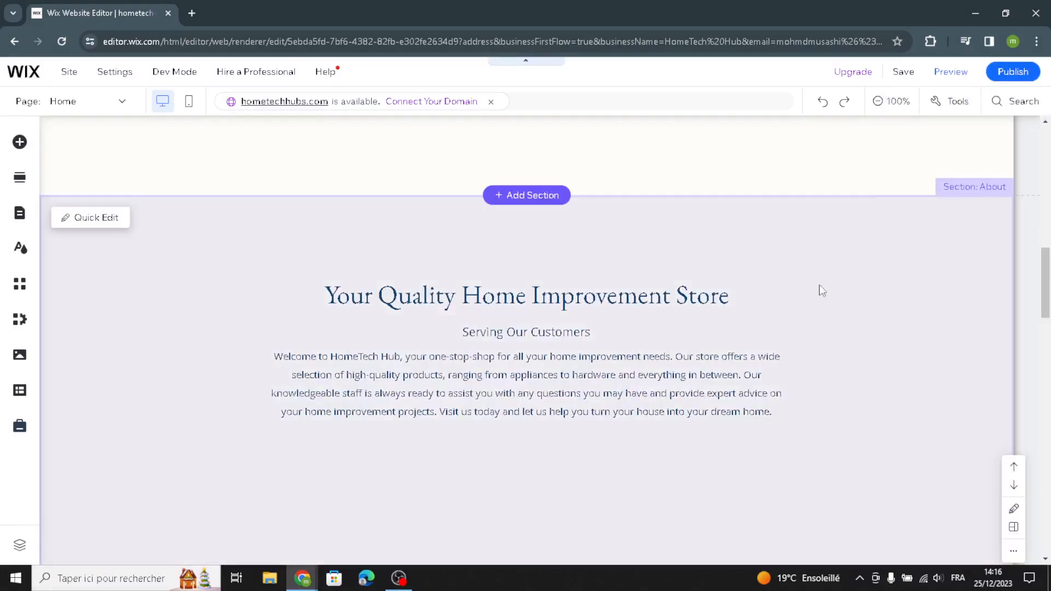